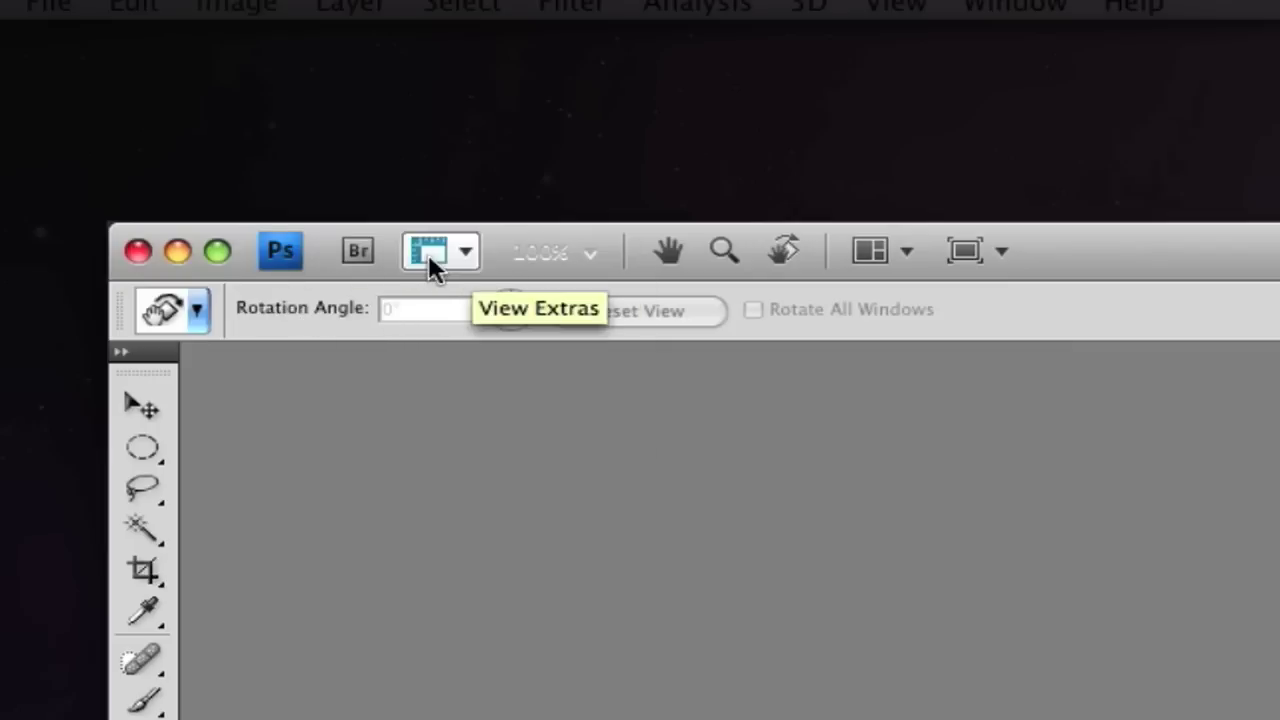
left_click(436, 262)
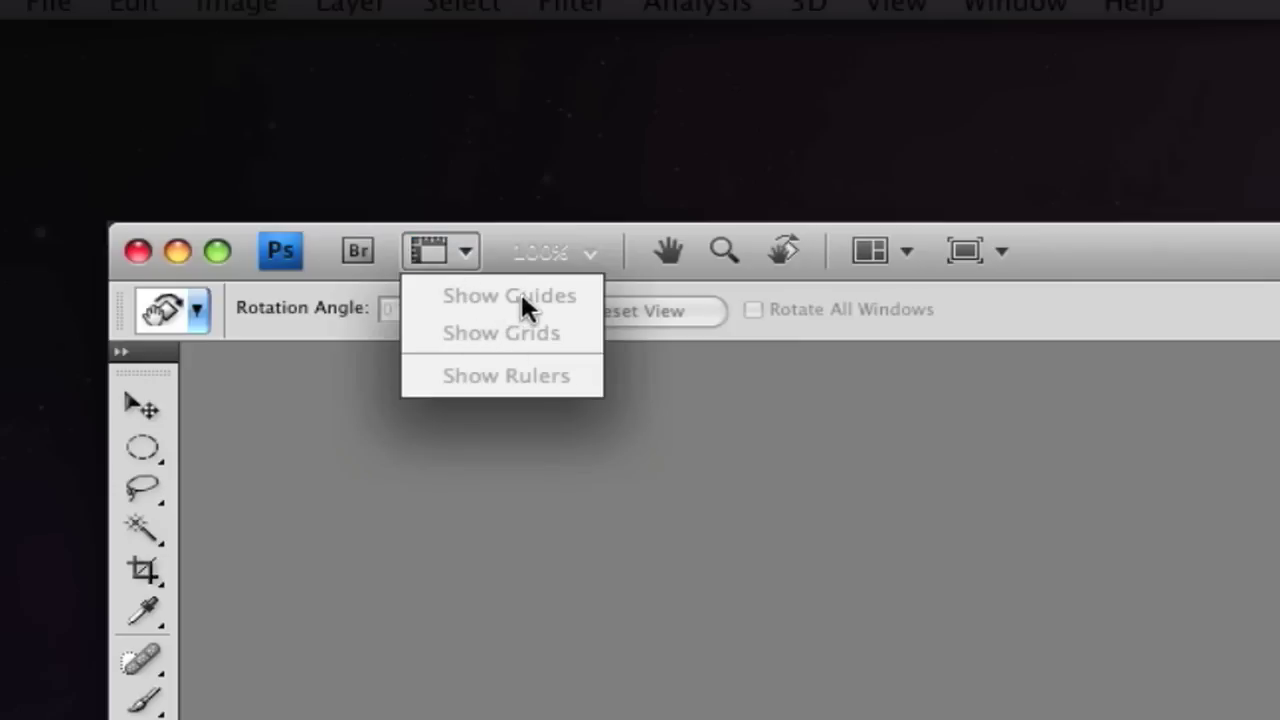
left_click(545, 265)
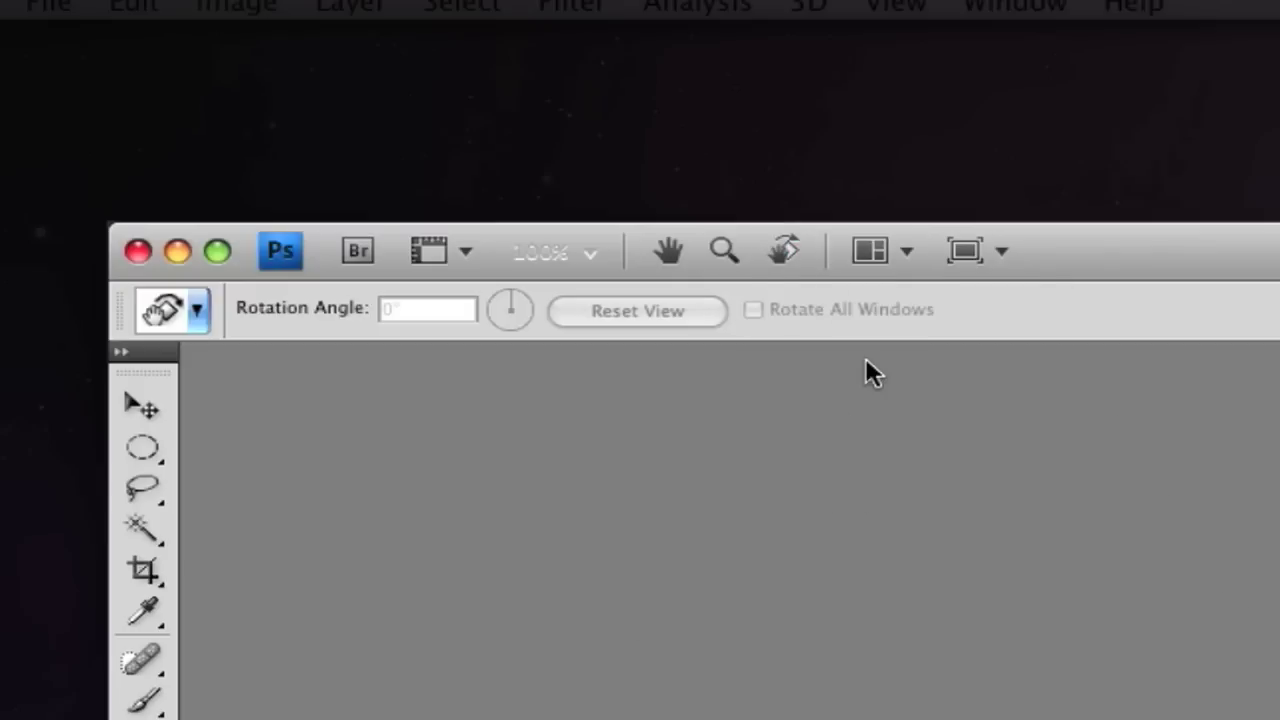
left_click(1003, 250)
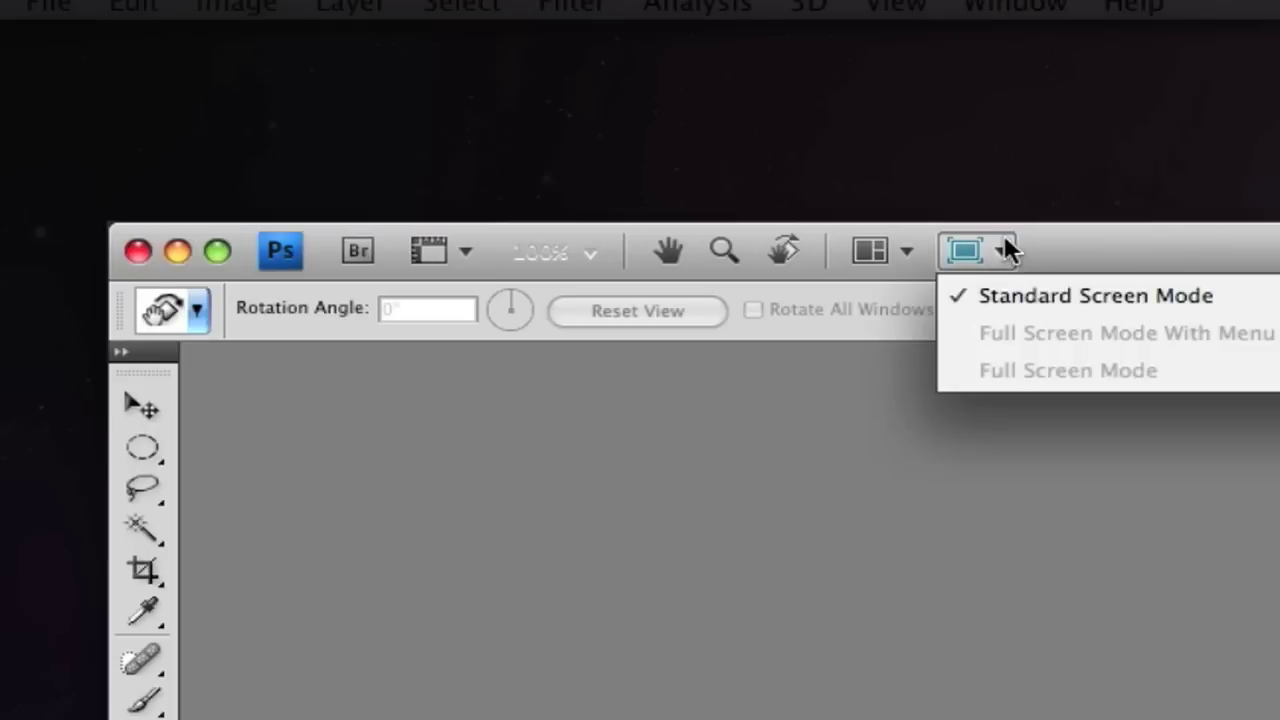
left_click(1200, 250)
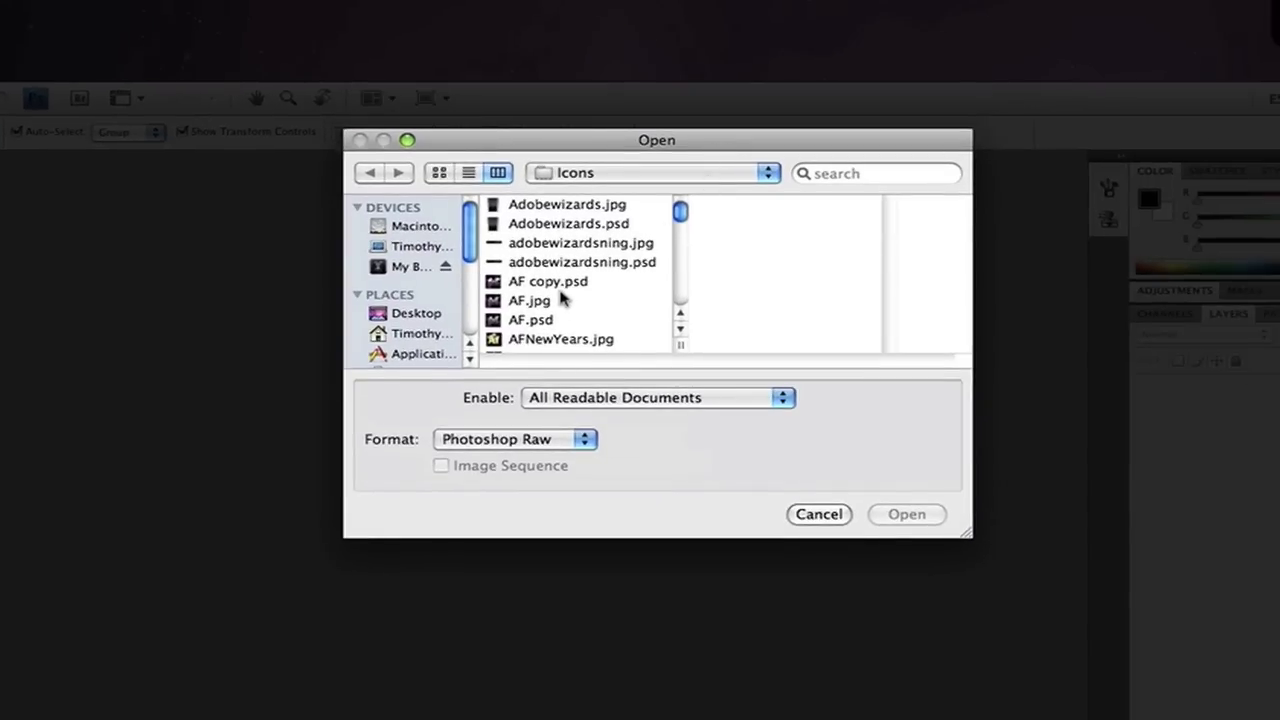
Step: Browse to the Apple Wallpapers folder inside Pictures in the Open dialog
scroll(563, 295, "down", 15)
scroll(424, 335, "down", 2)
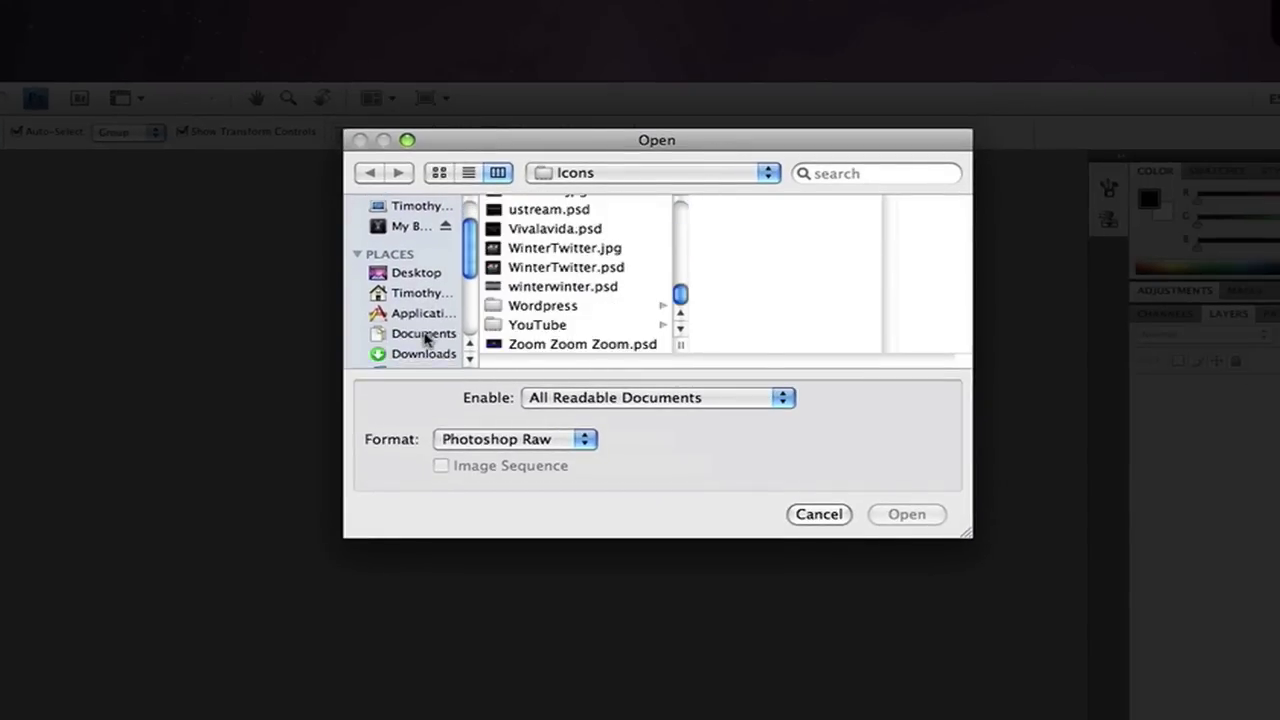
left_click(423, 335)
scroll(610, 290, "down", 5)
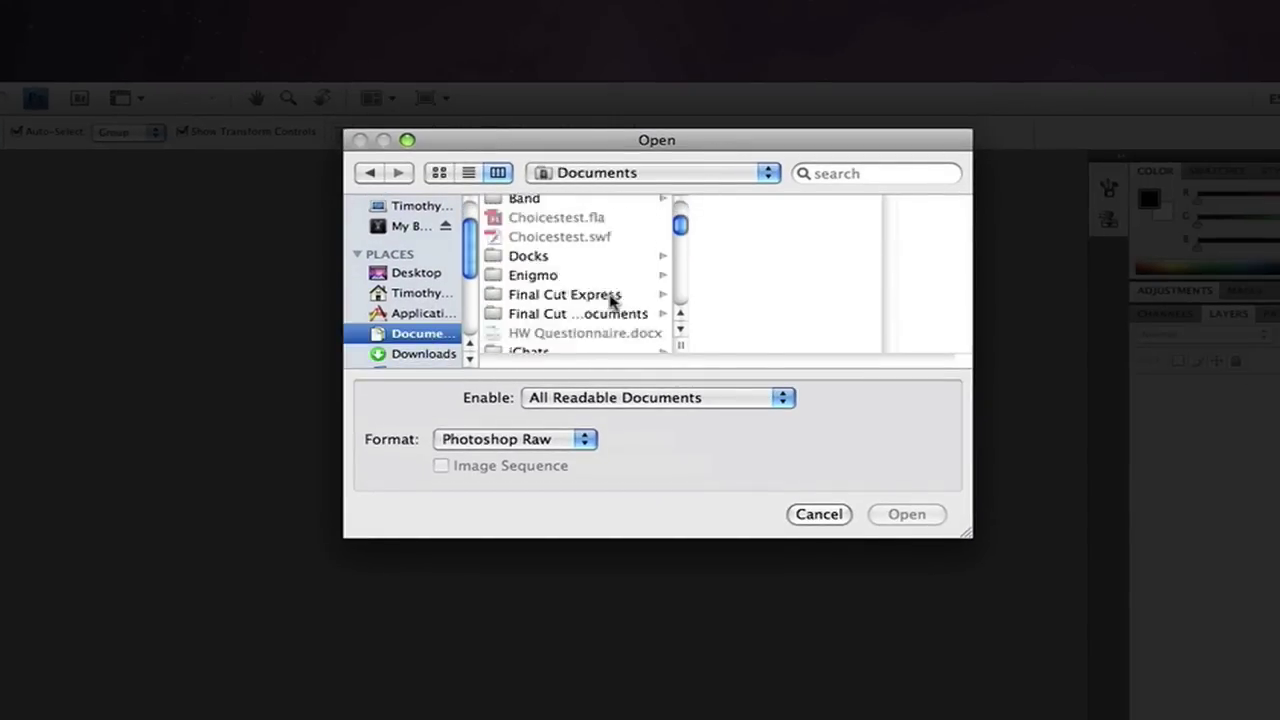
scroll(410, 345, "down", 2)
left_click(410, 352)
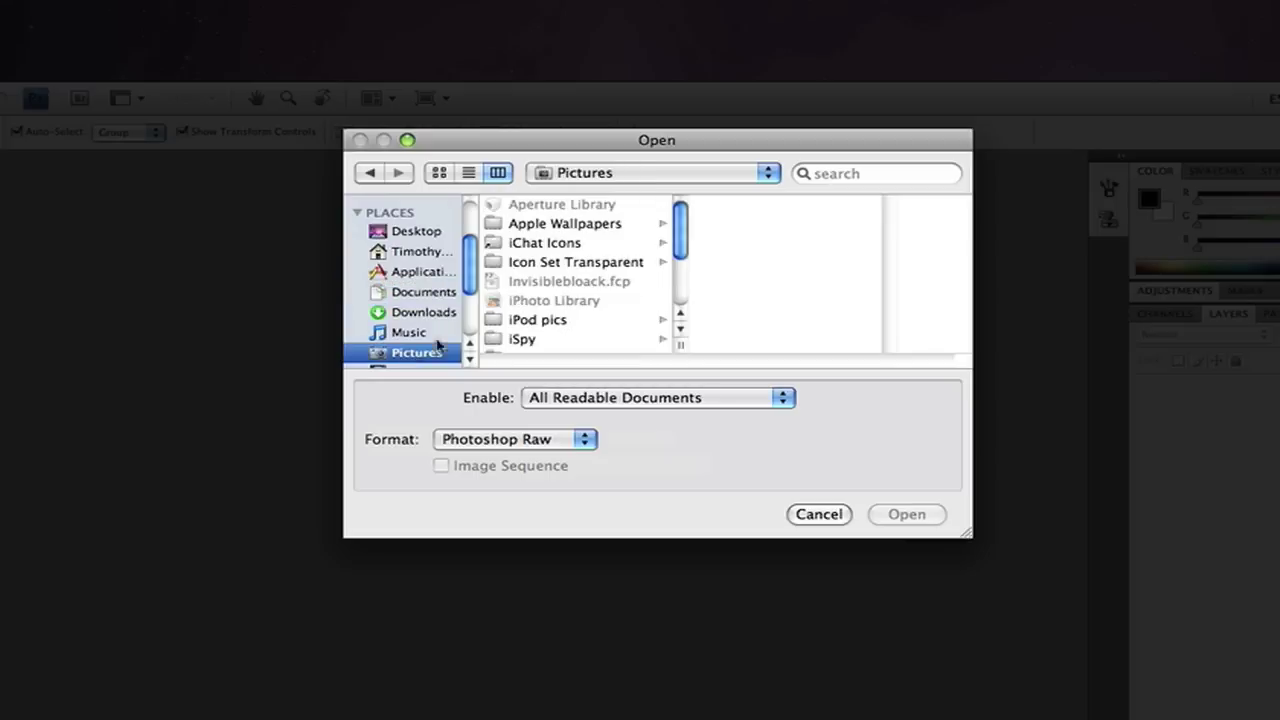
left_click(628, 224)
Step: Find and select MountainDewWallpaper.psd in the Apple Wallpapers folder
scroll(838, 252, "down", 15)
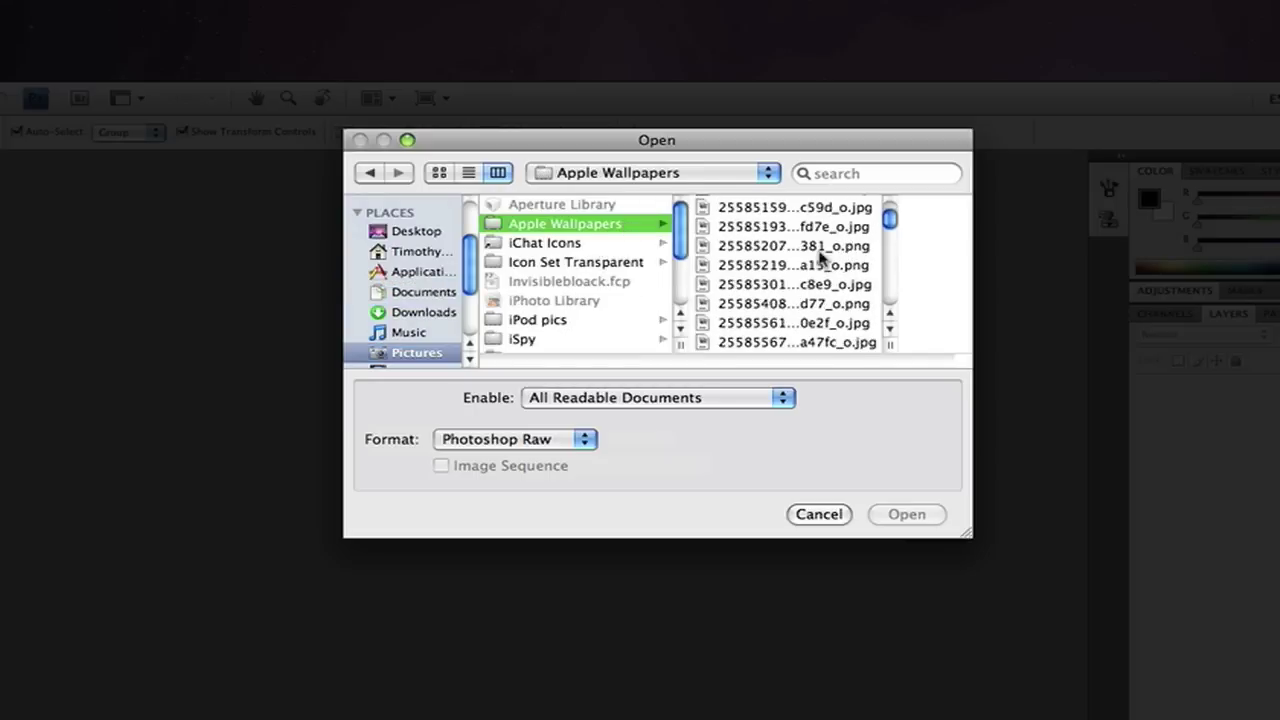
scroll(818, 262, "up", 8)
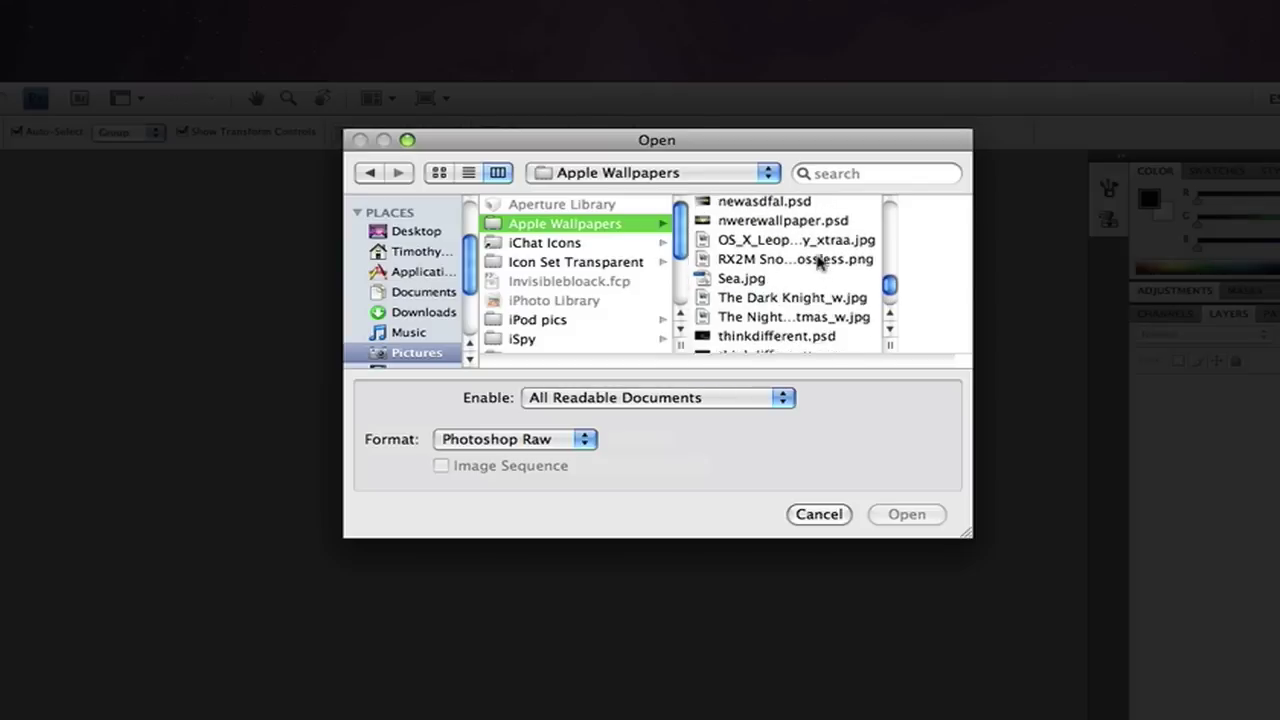
scroll(818, 262, "up", 9)
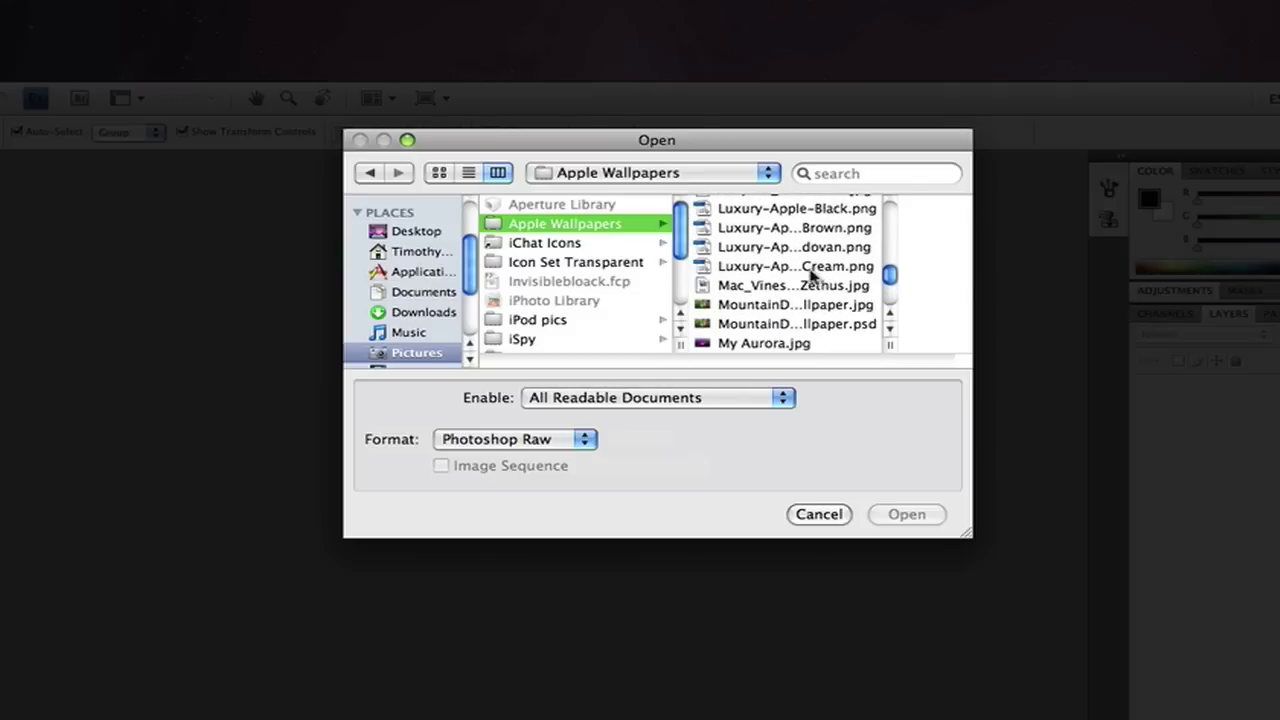
left_click(826, 324)
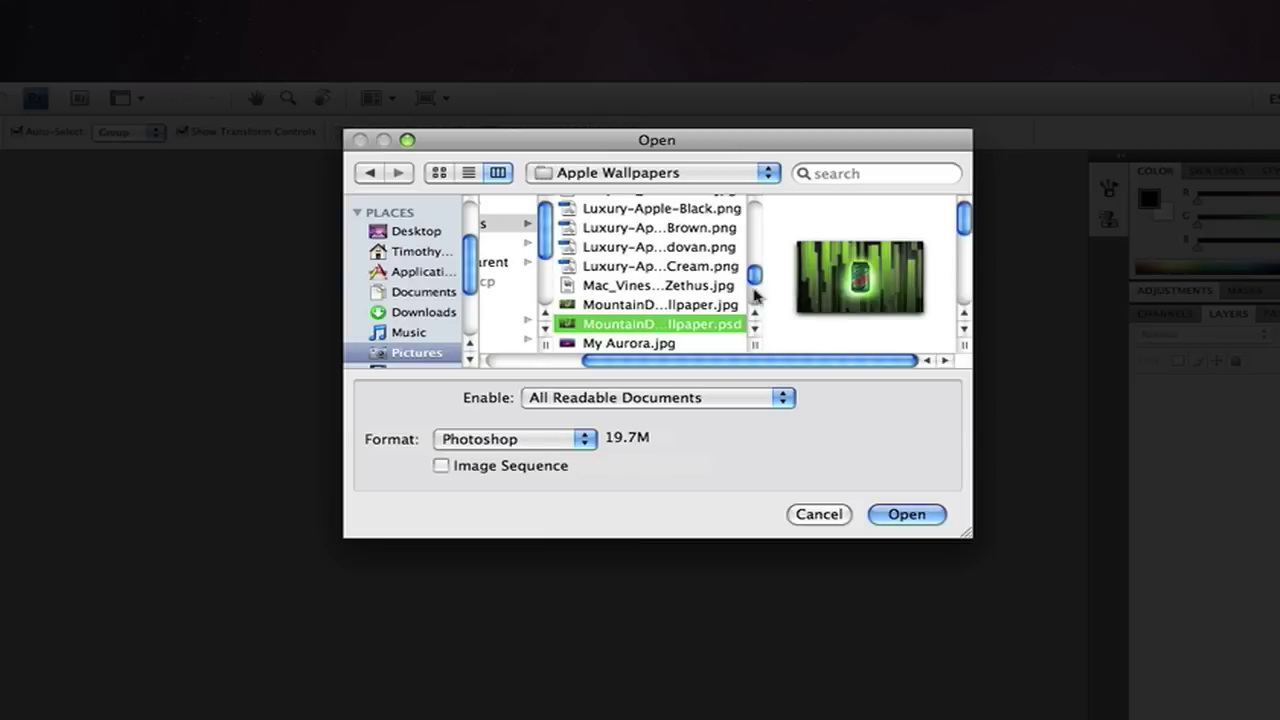
Step: Add thinkdifferent.psd to the file selection and open both documents together
scroll(690, 285, "up", 5)
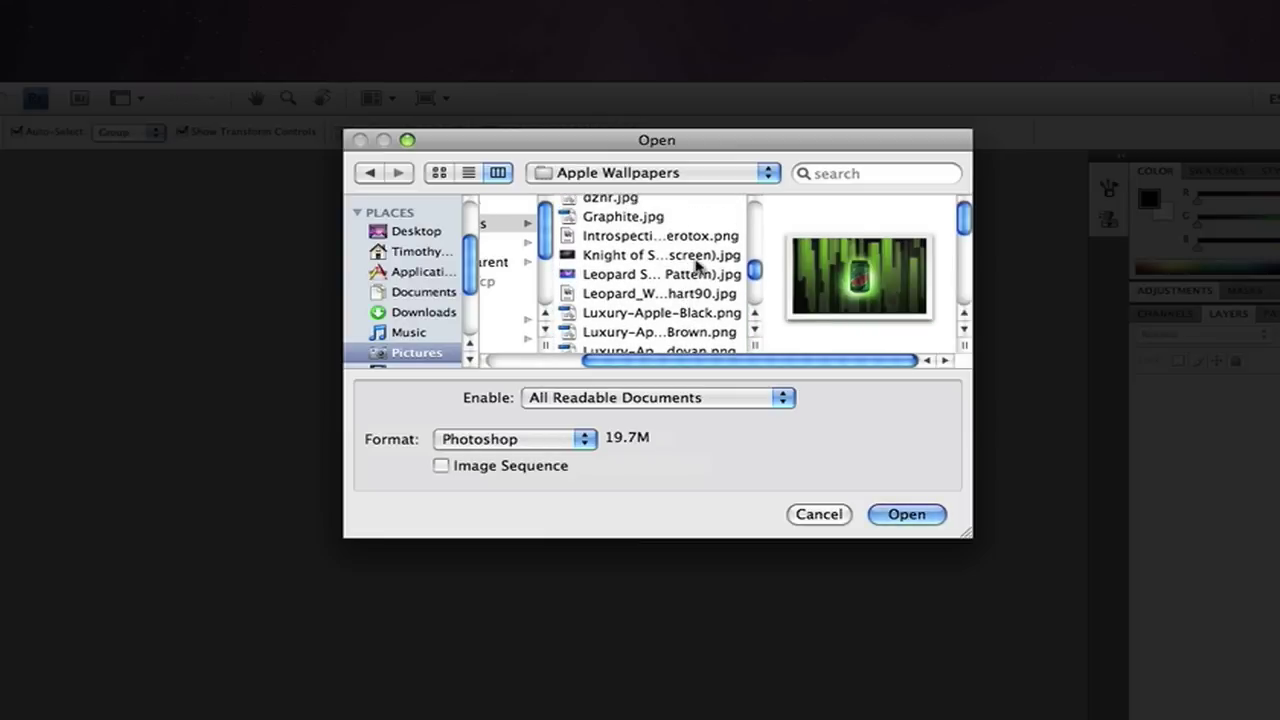
scroll(700, 288, "down", 5)
scroll(704, 291, "down", 10)
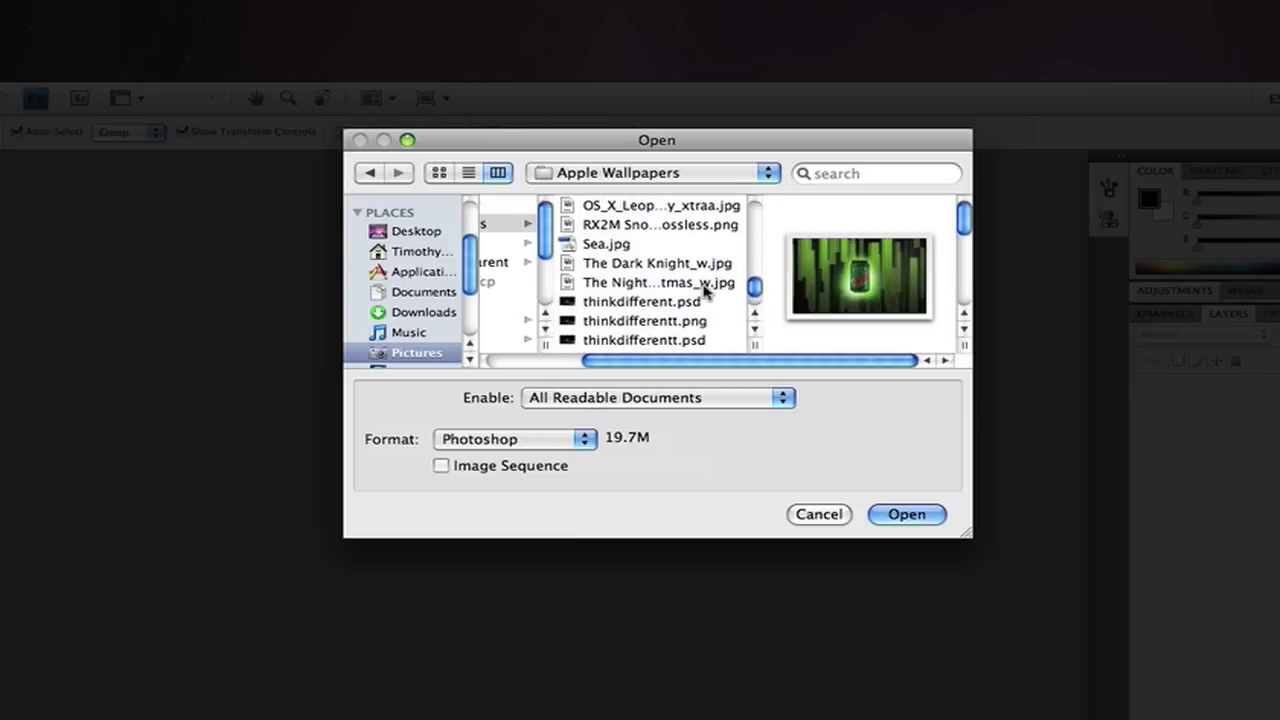
left_click(706, 280)
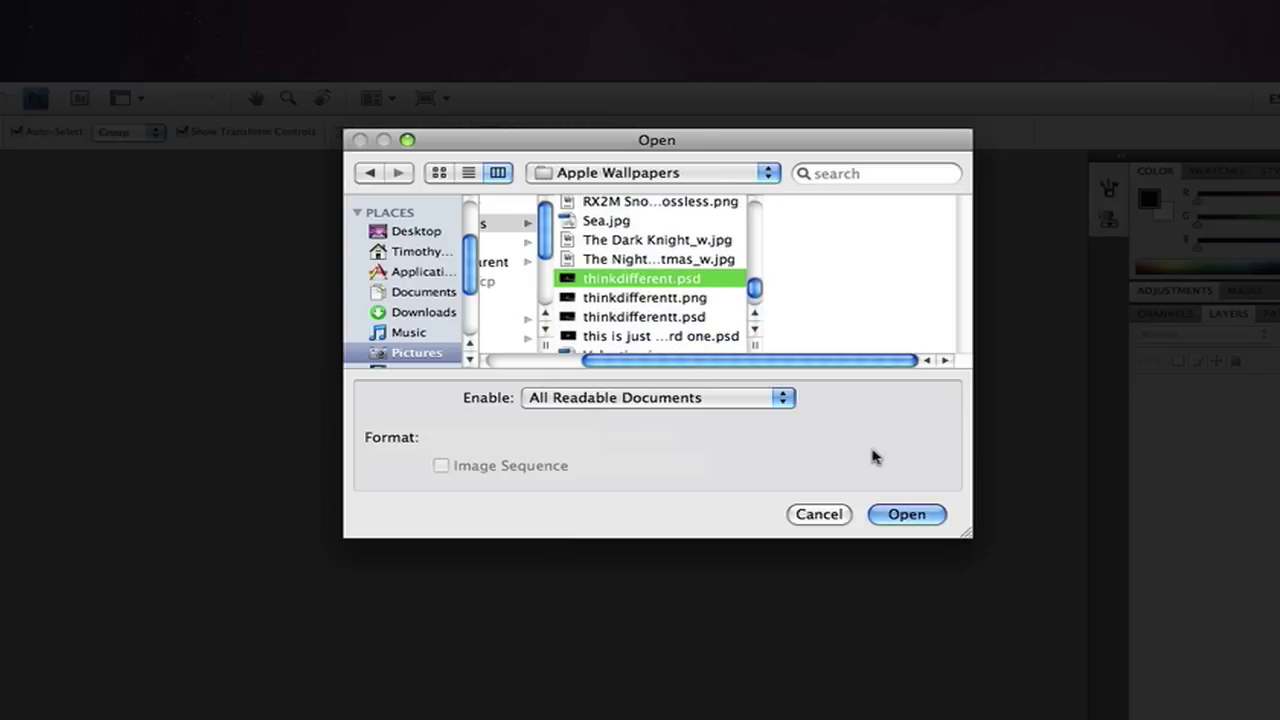
key("Return")
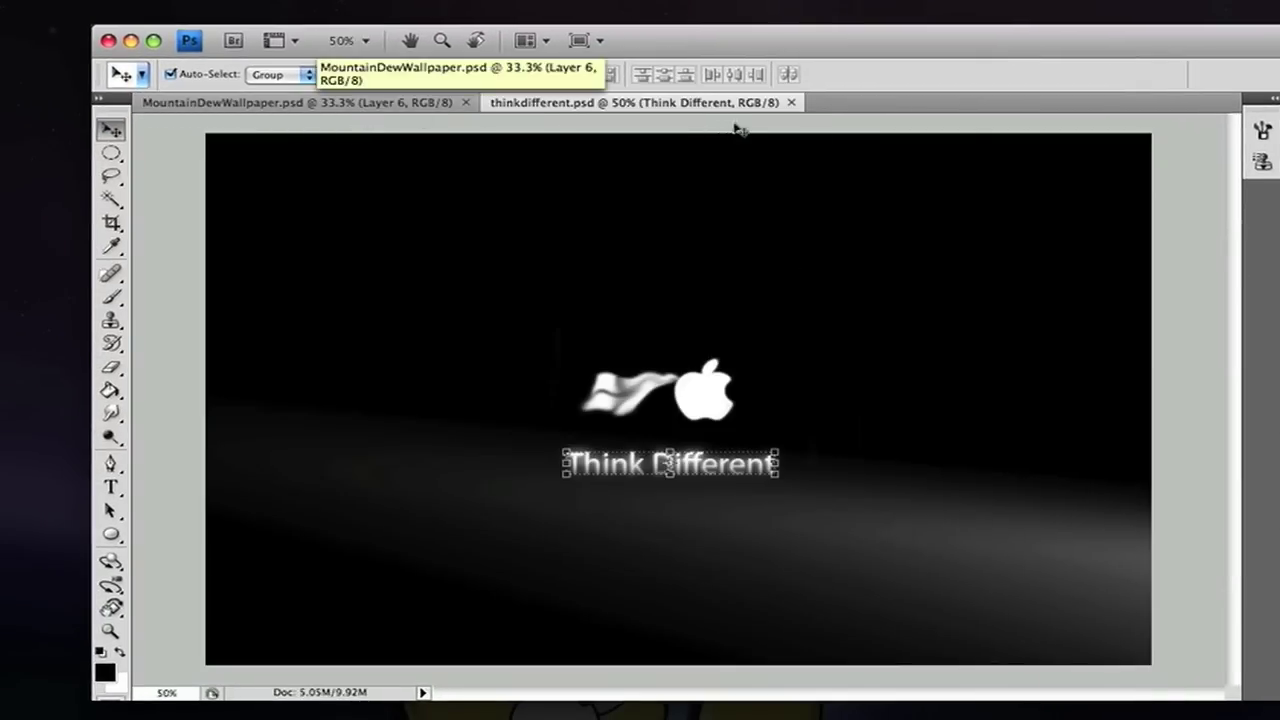
Step: Deselect the active layer in both open documents, switching between them and finishing on MountainDewWallpaper.psd
left_click(1213, 460)
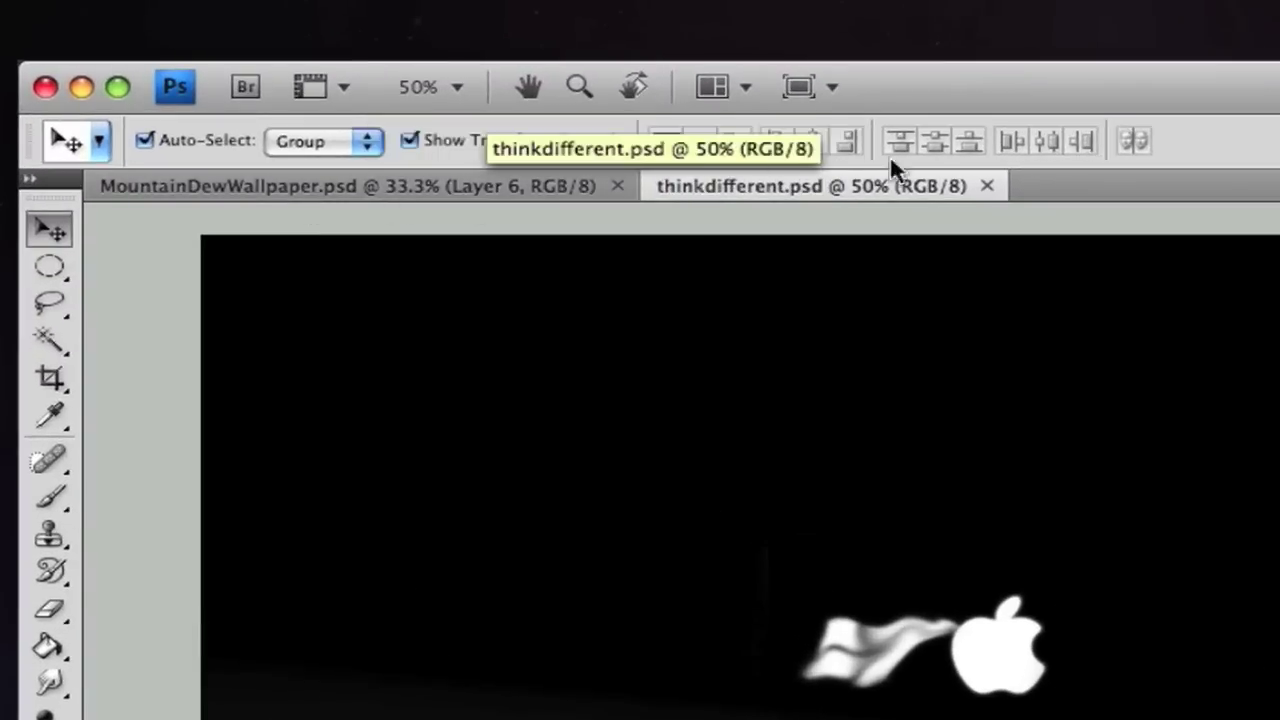
left_click(326, 184)
left_click(763, 184)
left_click(473, 184)
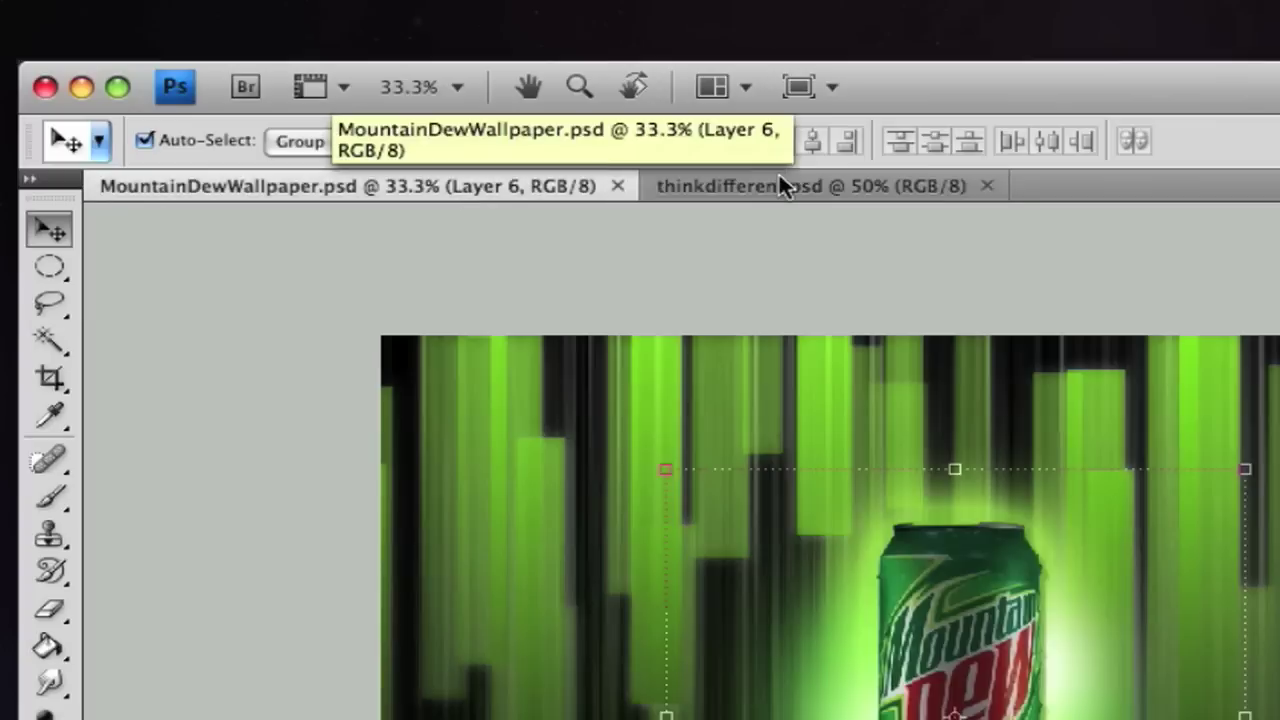
left_click(714, 184)
left_click(484, 184)
left_click(300, 257)
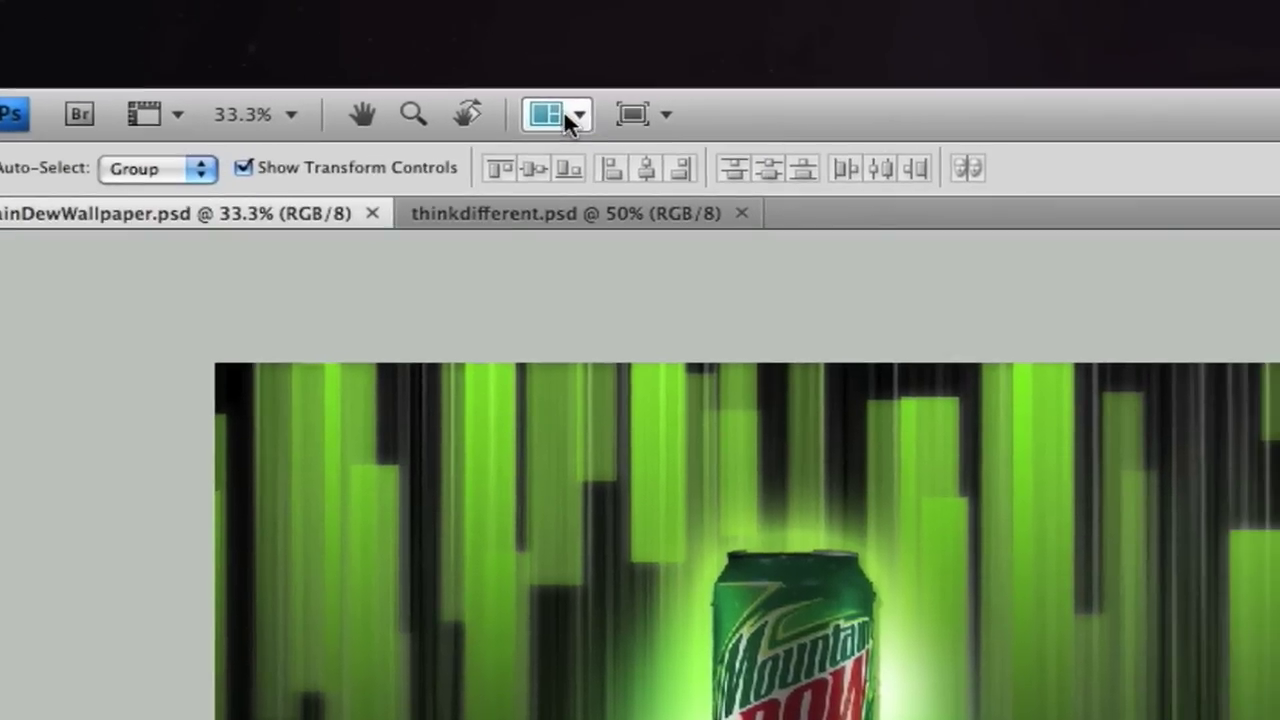
Step: Float all documents in separate windows and move the MountainDewWallpaper.psd window over the thinkdifferent.psd window
left_click(720, 86)
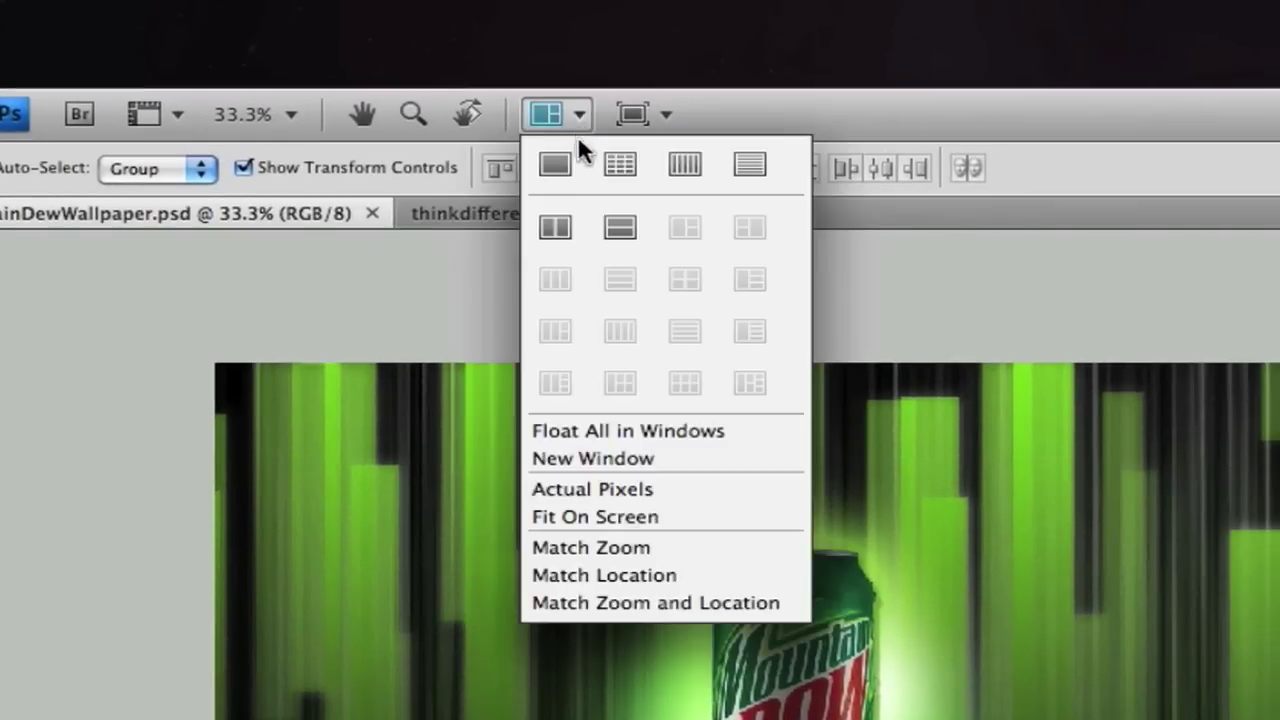
left_click(650, 431)
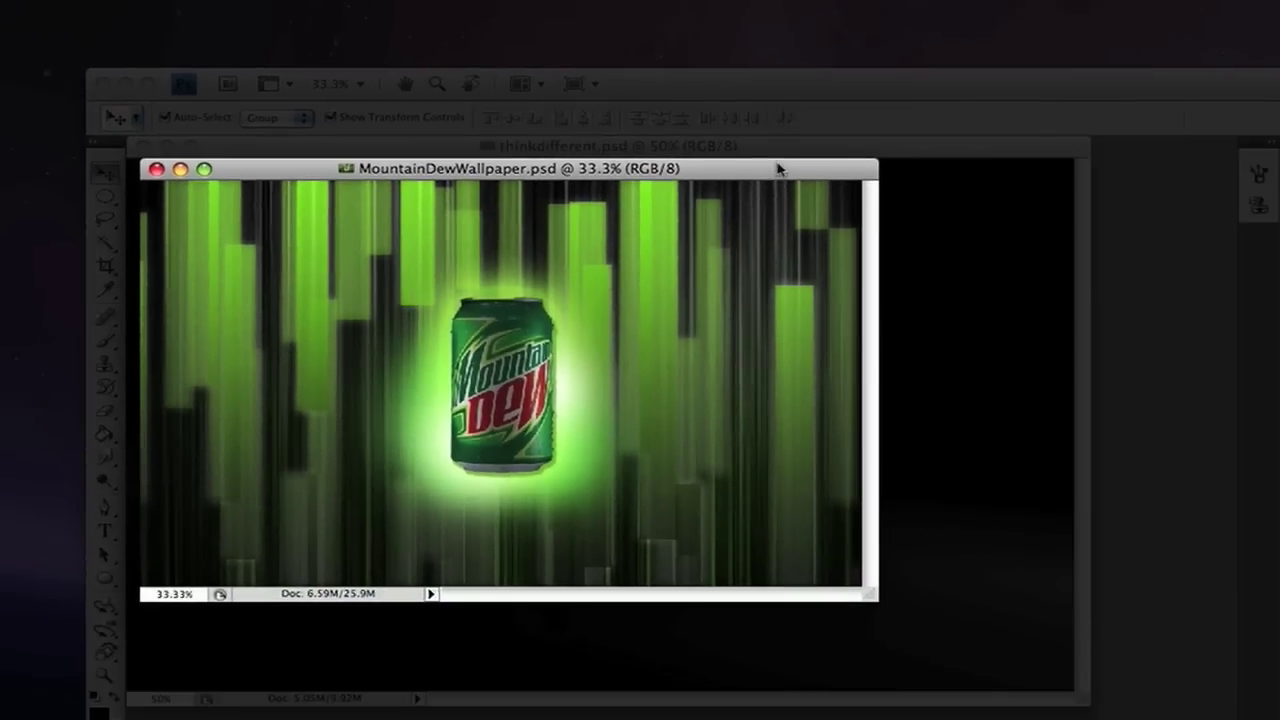
left_click_drag(875, 214, 998, 246)
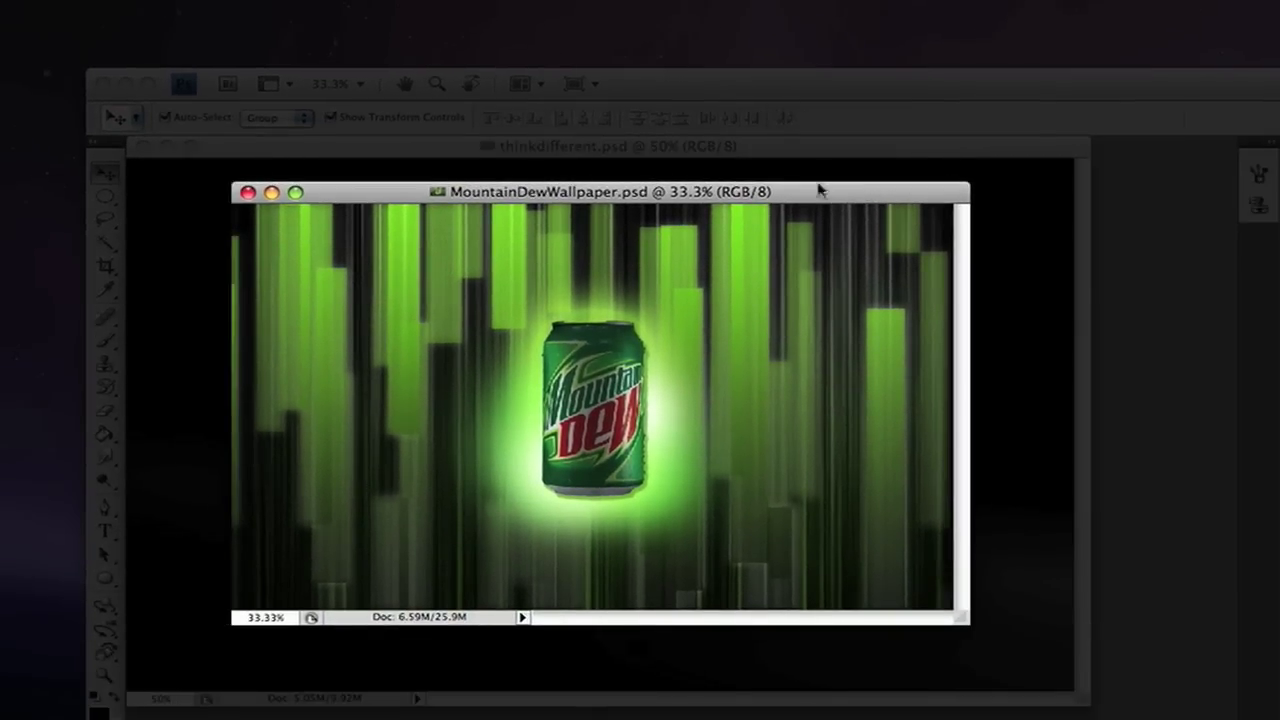
left_click_drag(757, 188, 832, 211)
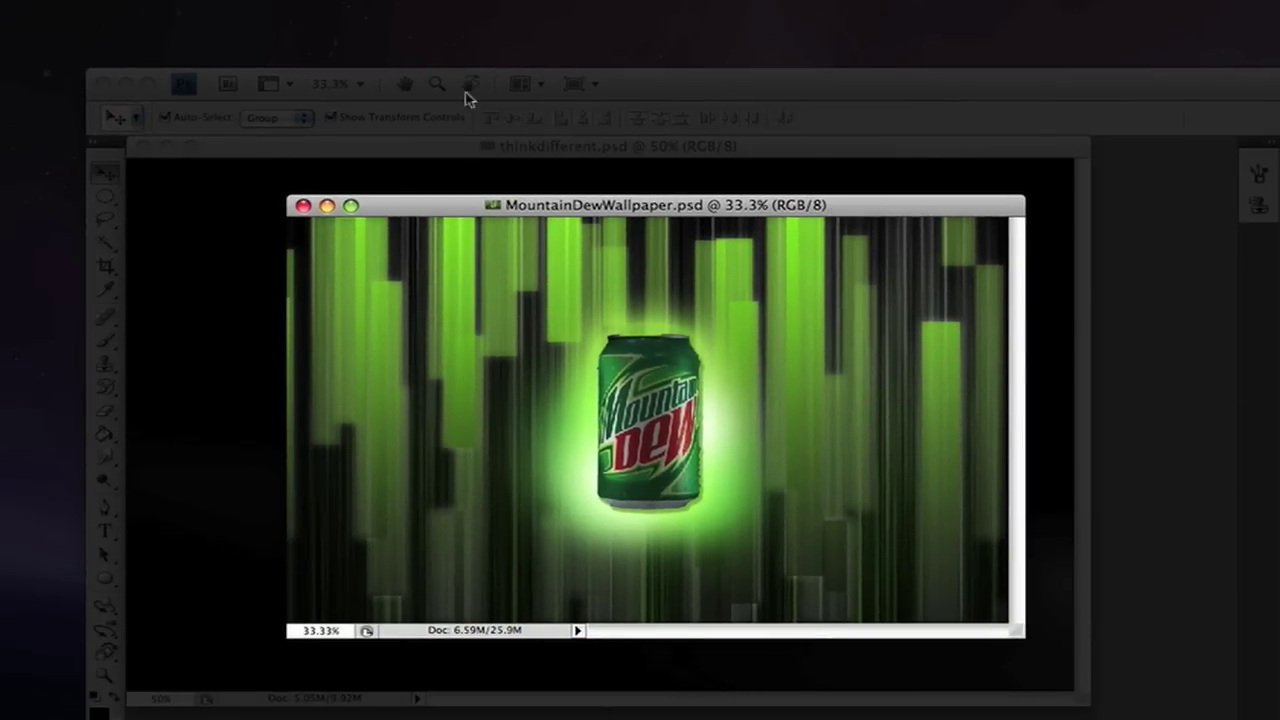
Step: Arrange the two documents side by side, and rearrange them one above the other
left_click(520, 83)
left_click(527, 157)
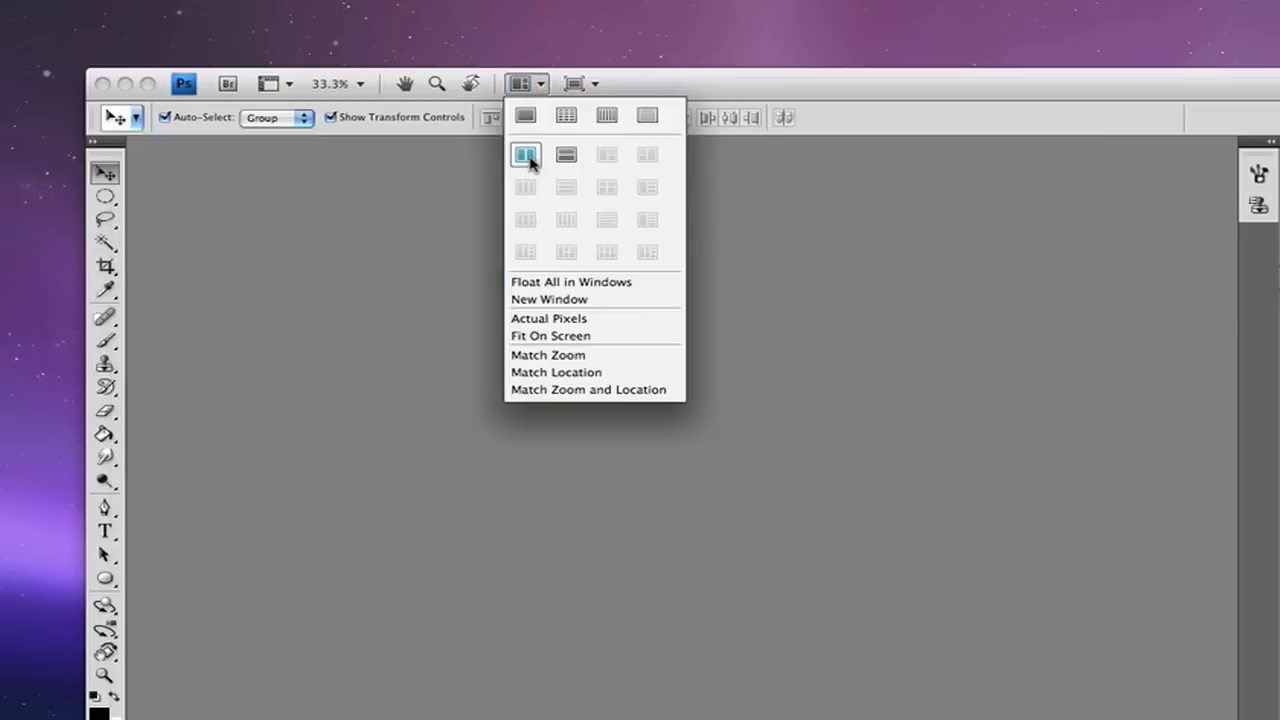
left_click(520, 83)
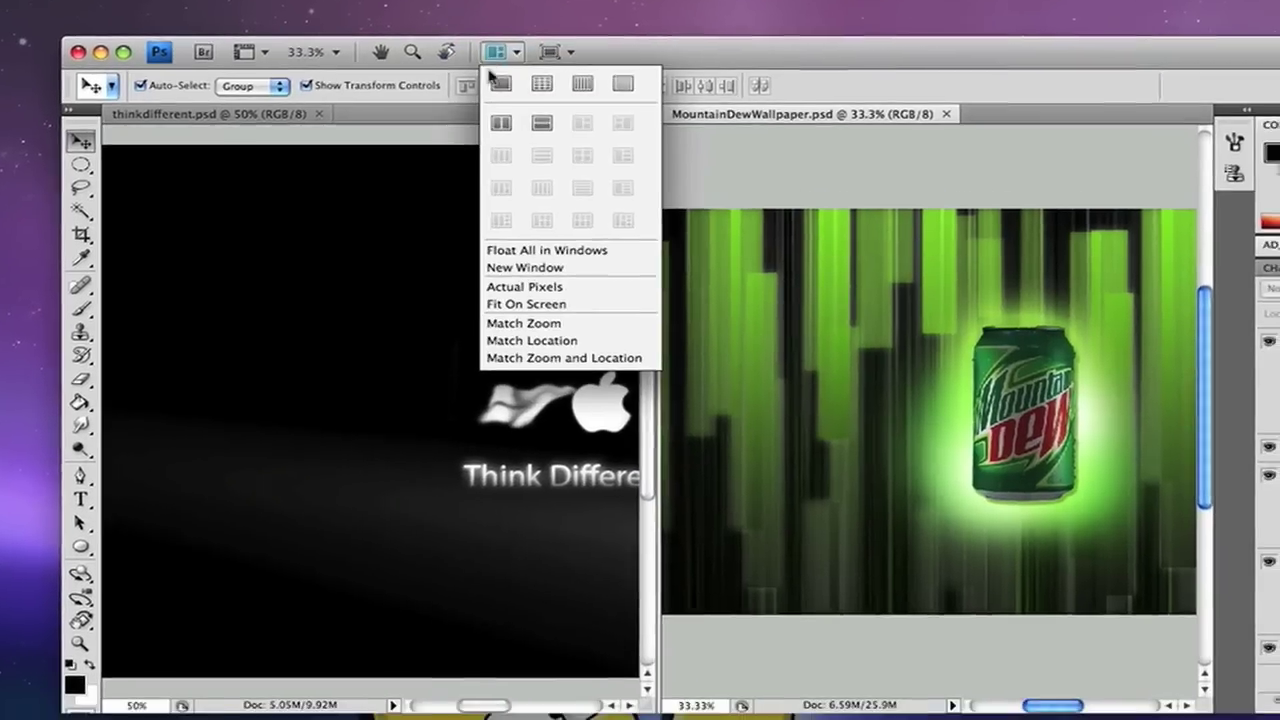
left_click(581, 166)
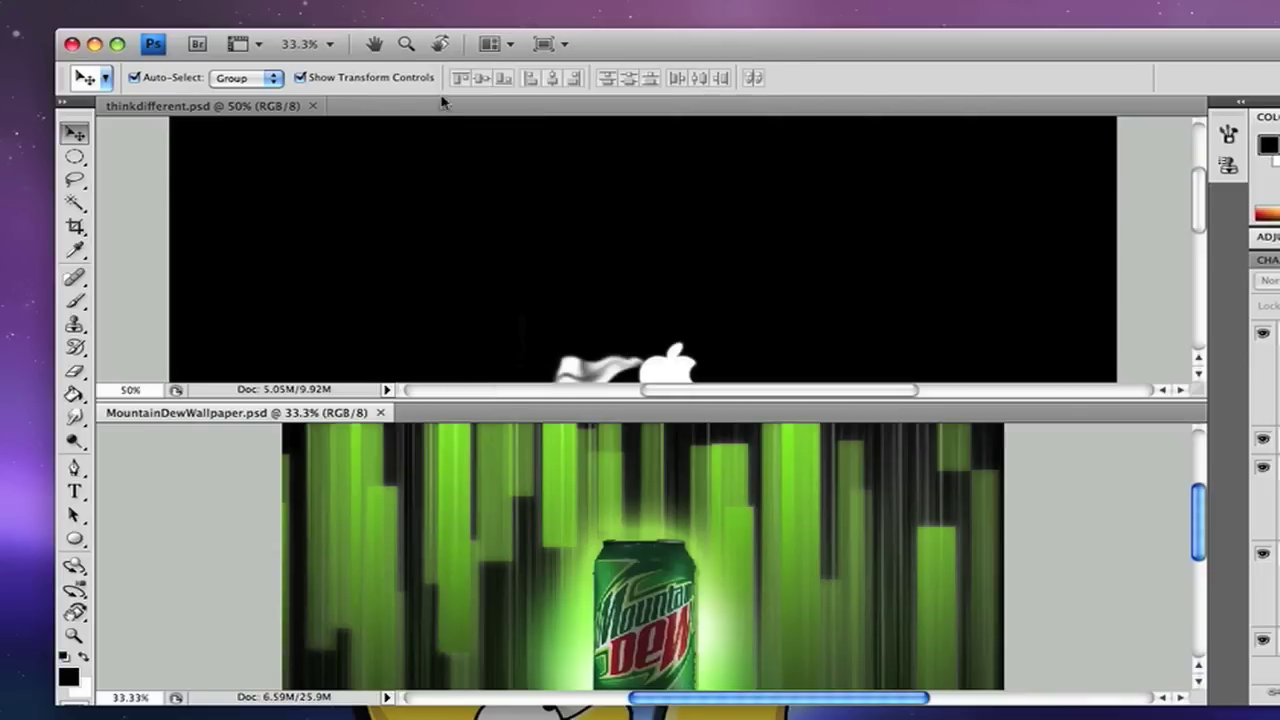
Step: Apply Fit On Screen to MountainDewWallpaper.psd and to thinkdifferent.psd
left_click(489, 44)
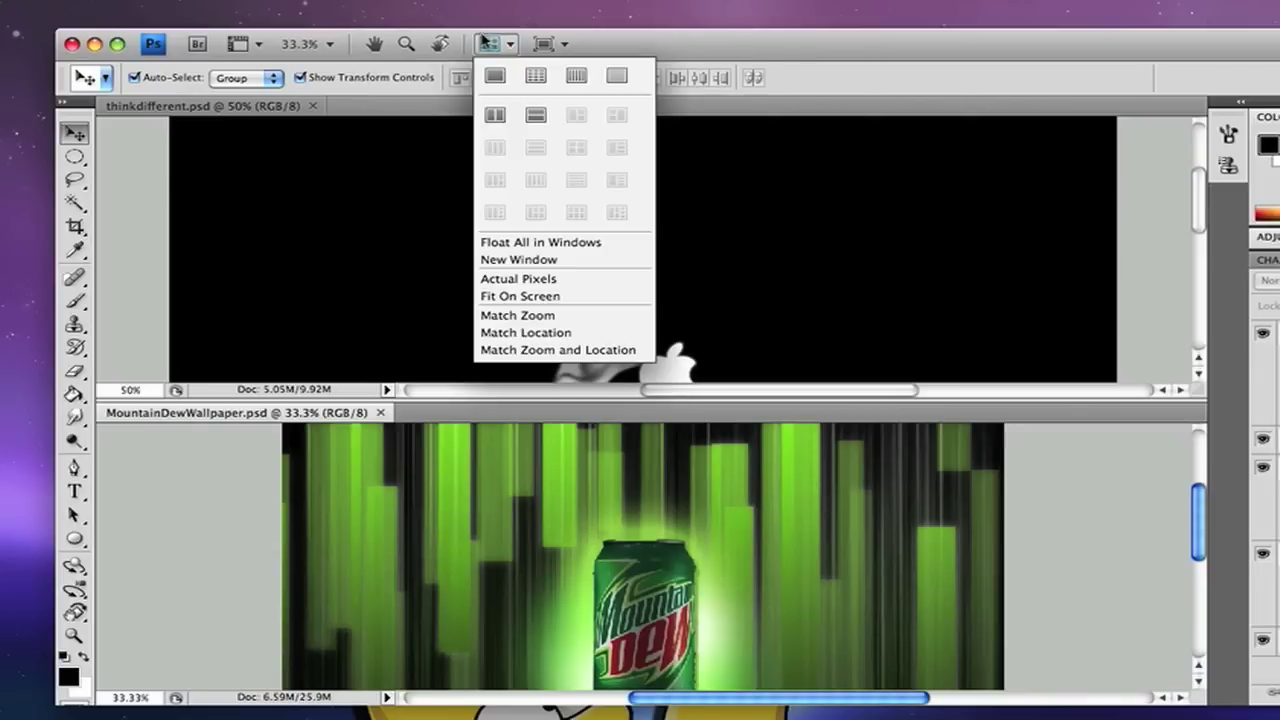
left_click(589, 297)
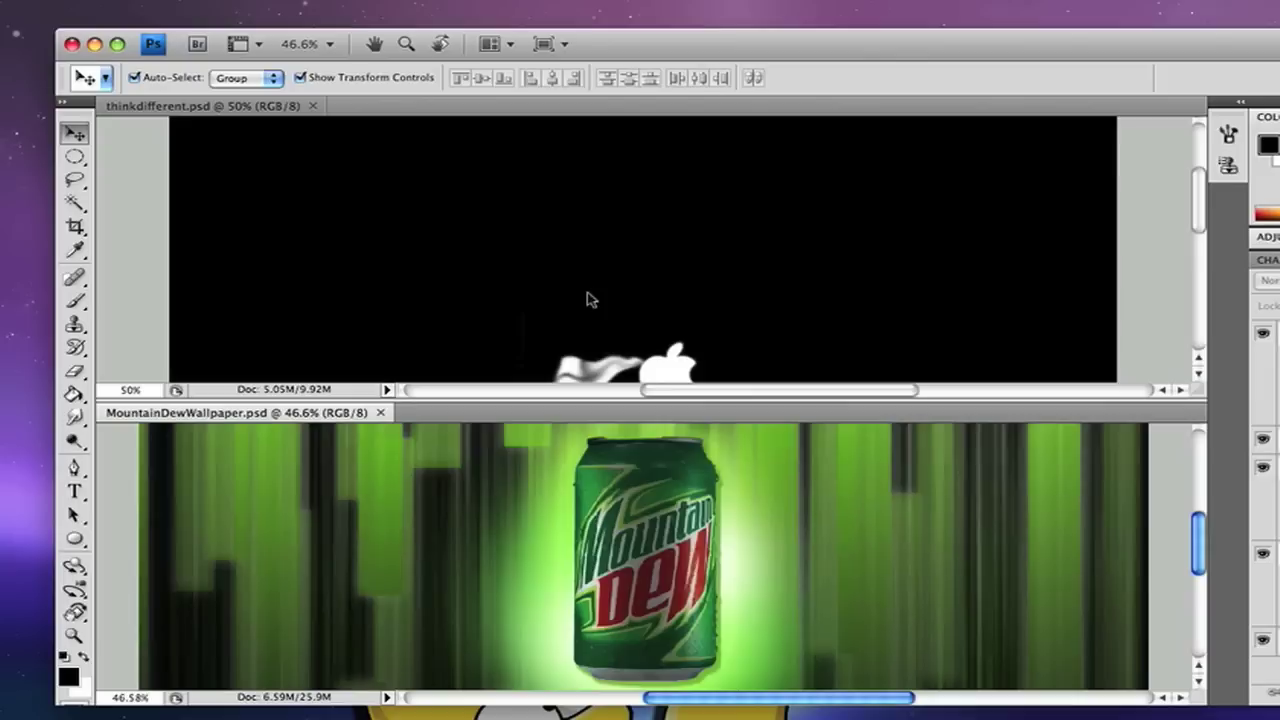
left_click(657, 295)
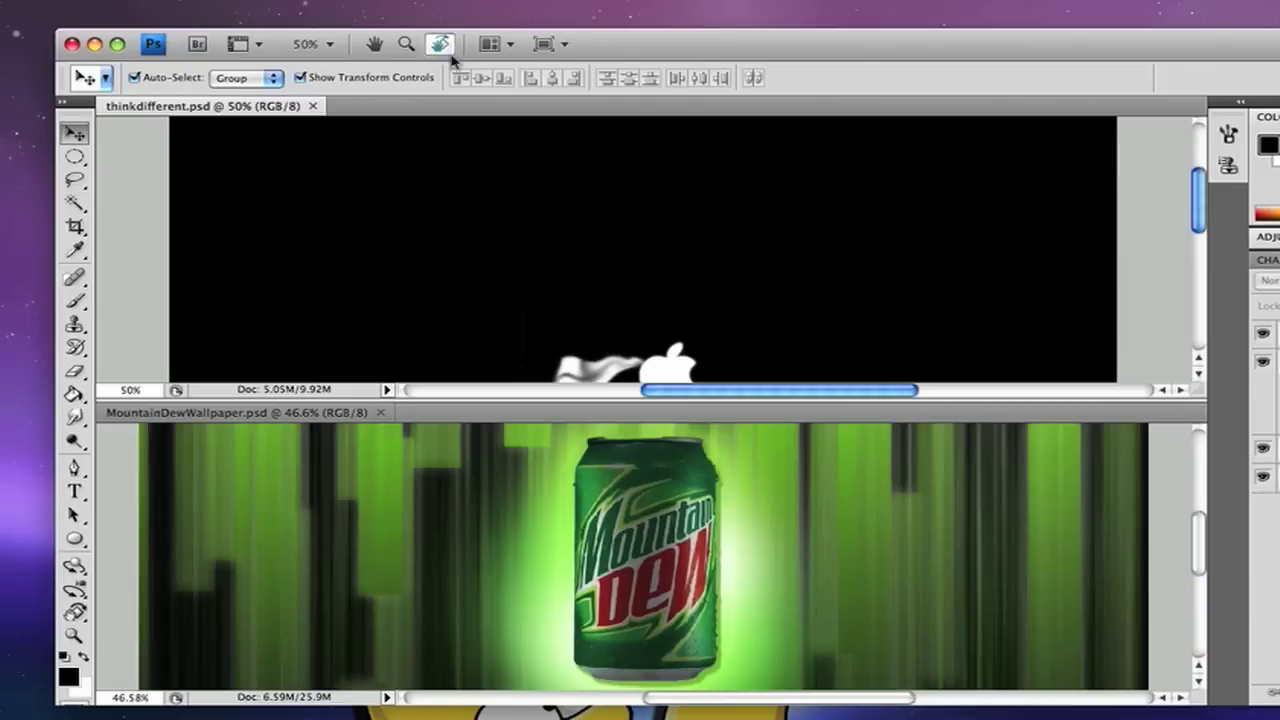
left_click(489, 44)
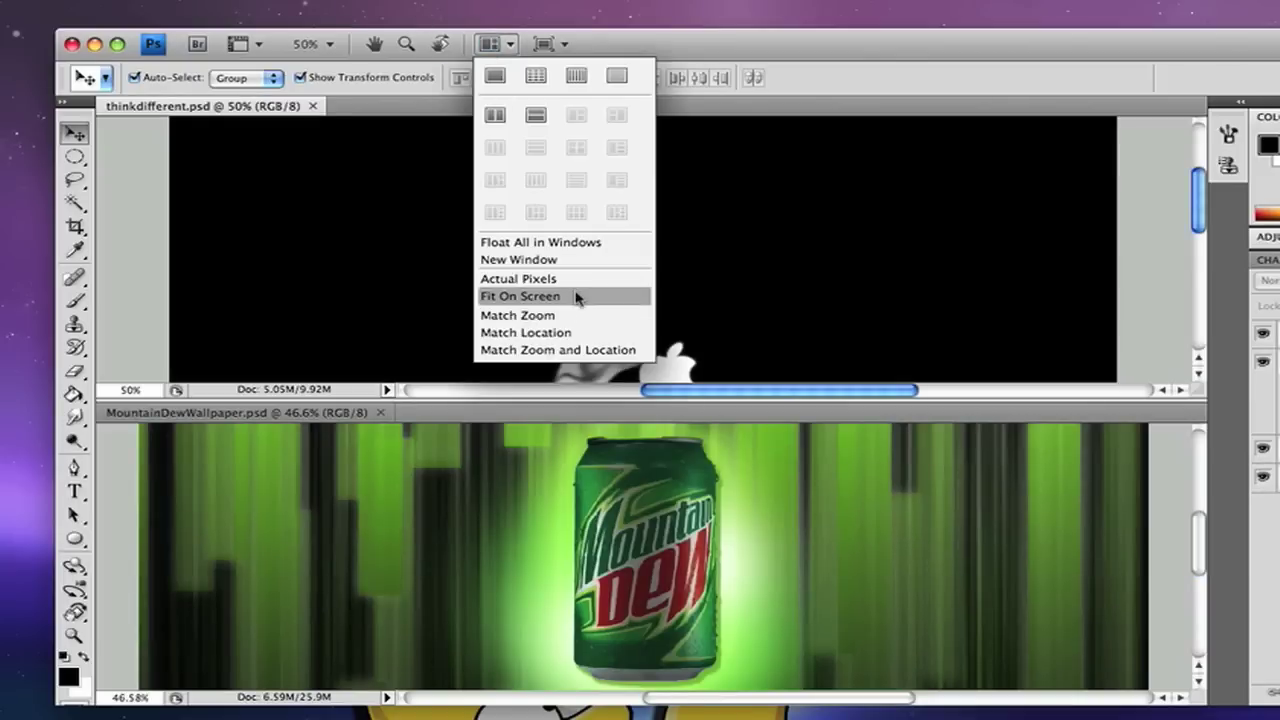
left_click(575, 297)
Step: Consolidate all documents into one tabbed window, view thinkdifferent.psd and return to MountainDewWallpaper.psd
left_click(489, 44)
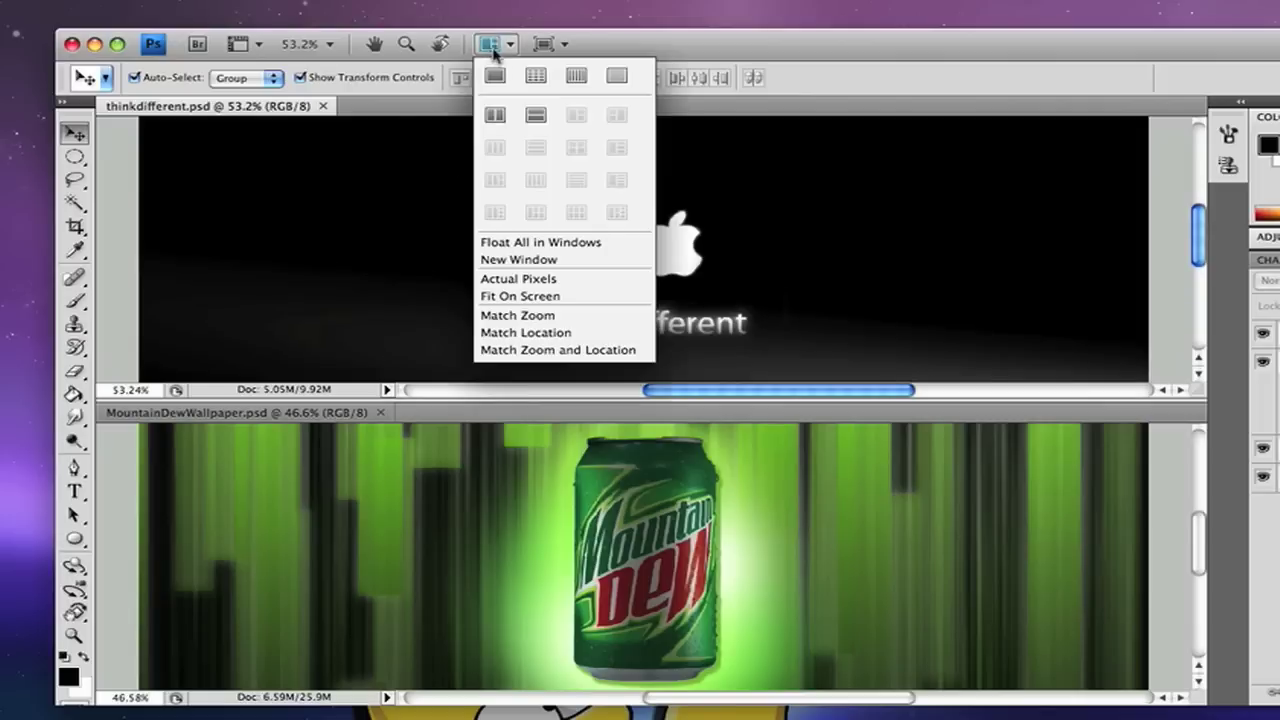
left_click(504, 105)
left_click(489, 44)
left_click(494, 80)
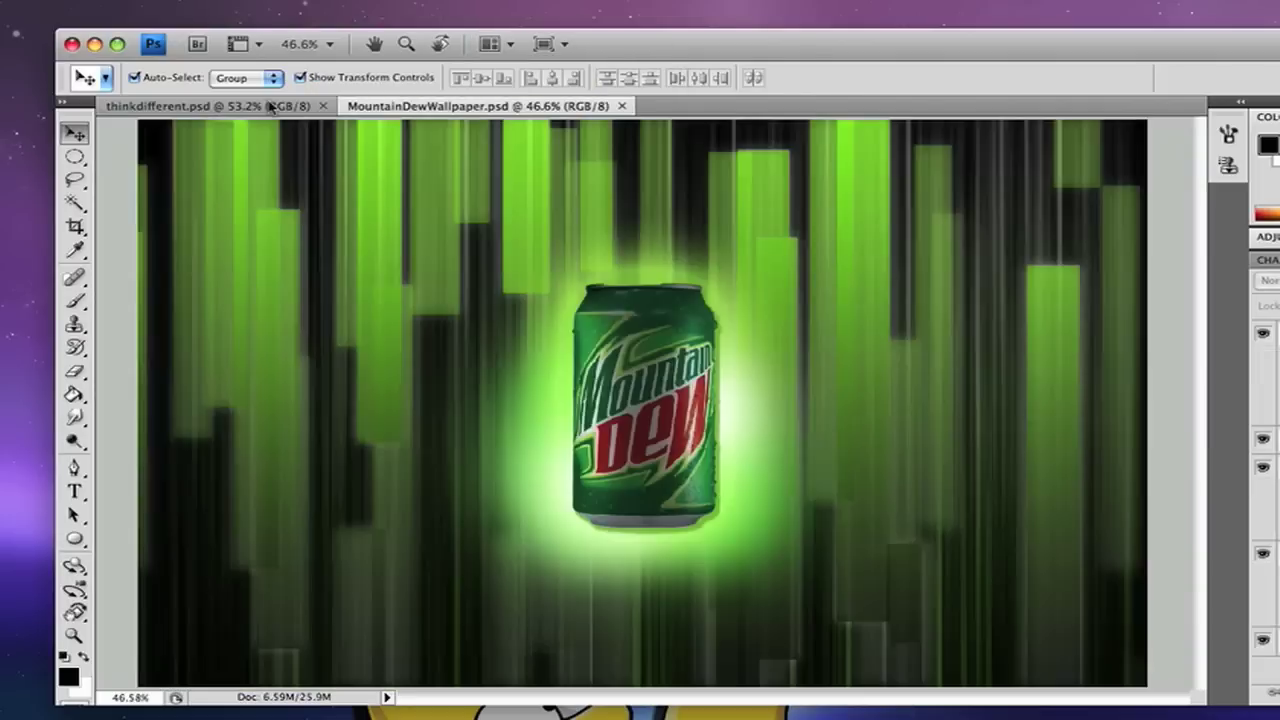
left_click(270, 106)
left_click(480, 106)
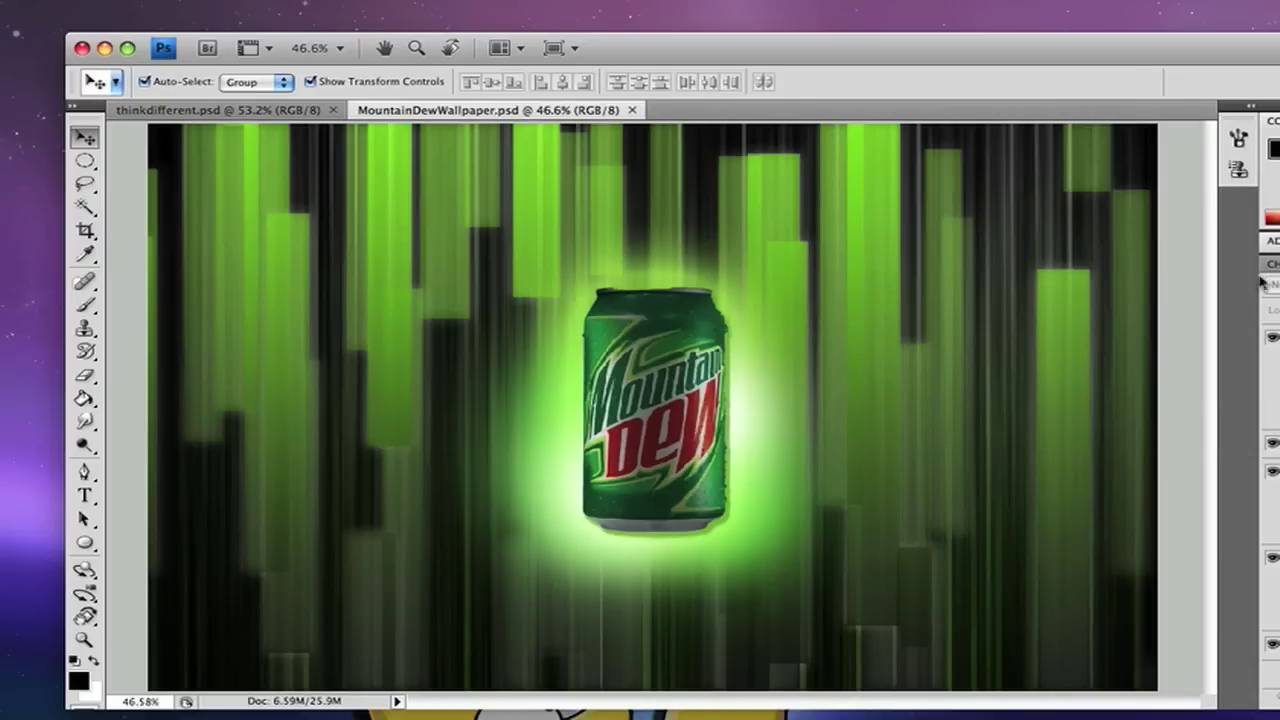
Step: Look over the list of available workspaces and leave the current one in place
left_click(560, 0)
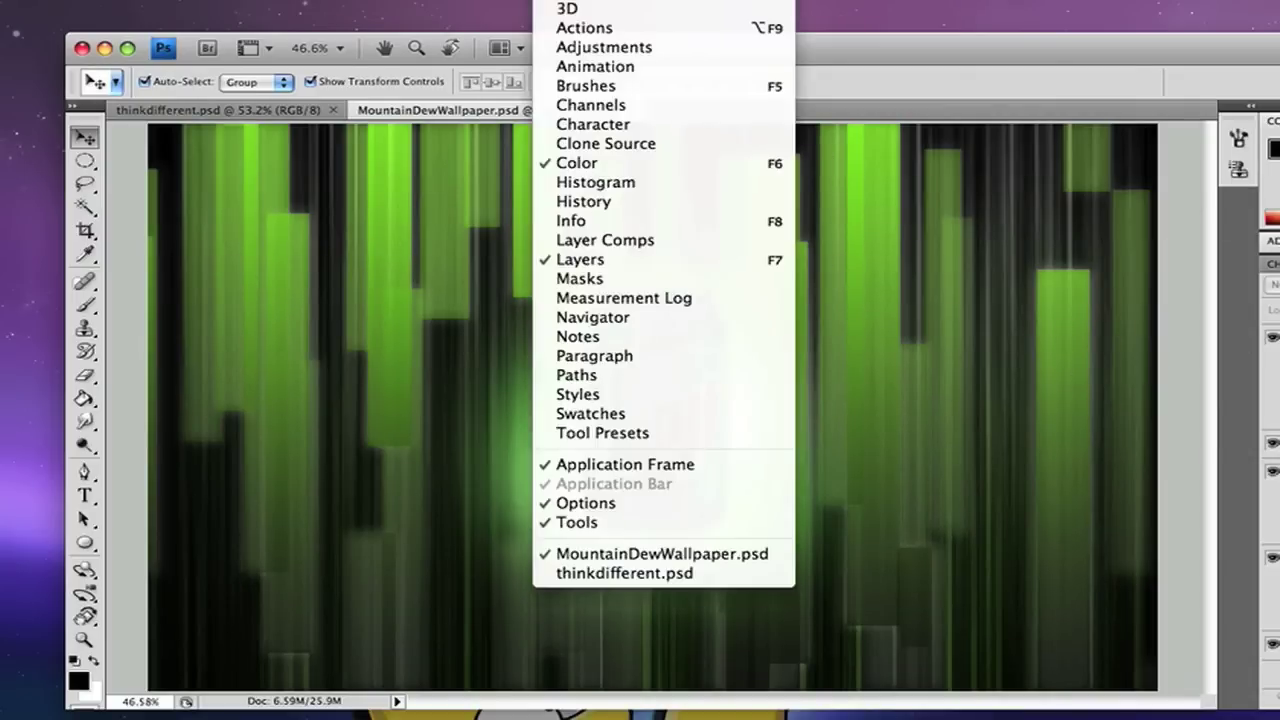
mouse_move(600, 0)
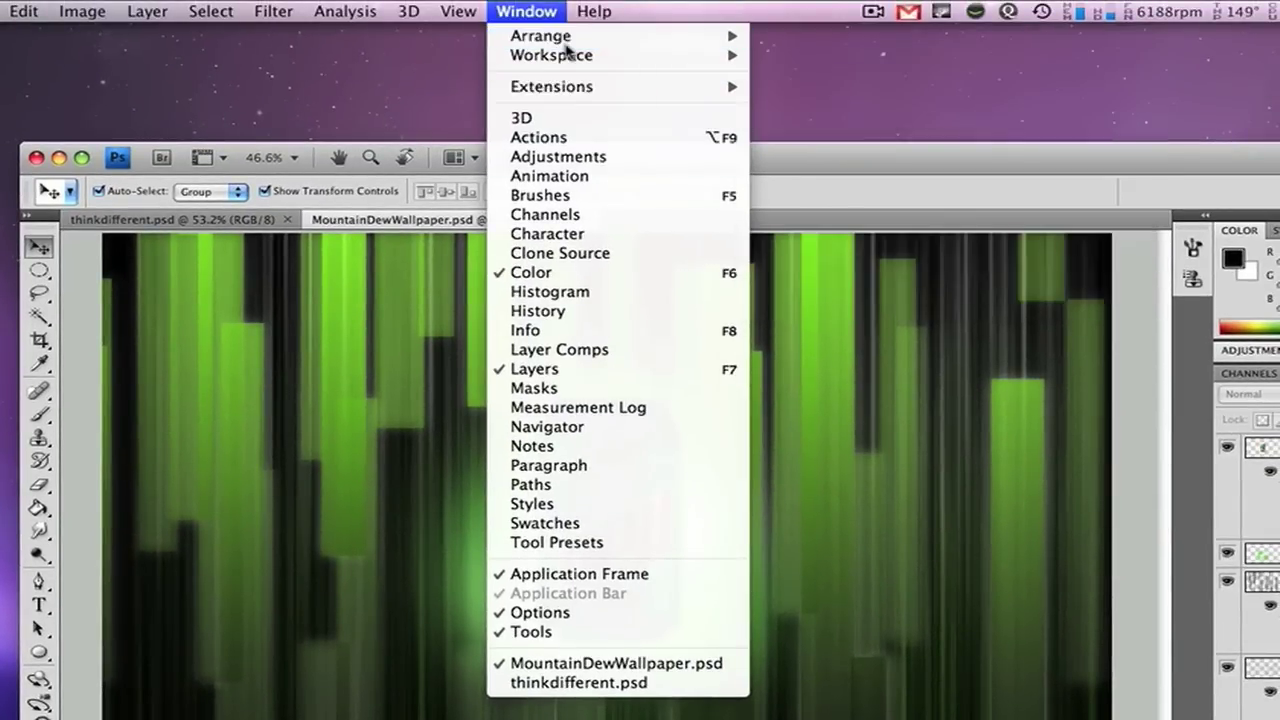
mouse_move(577, 56)
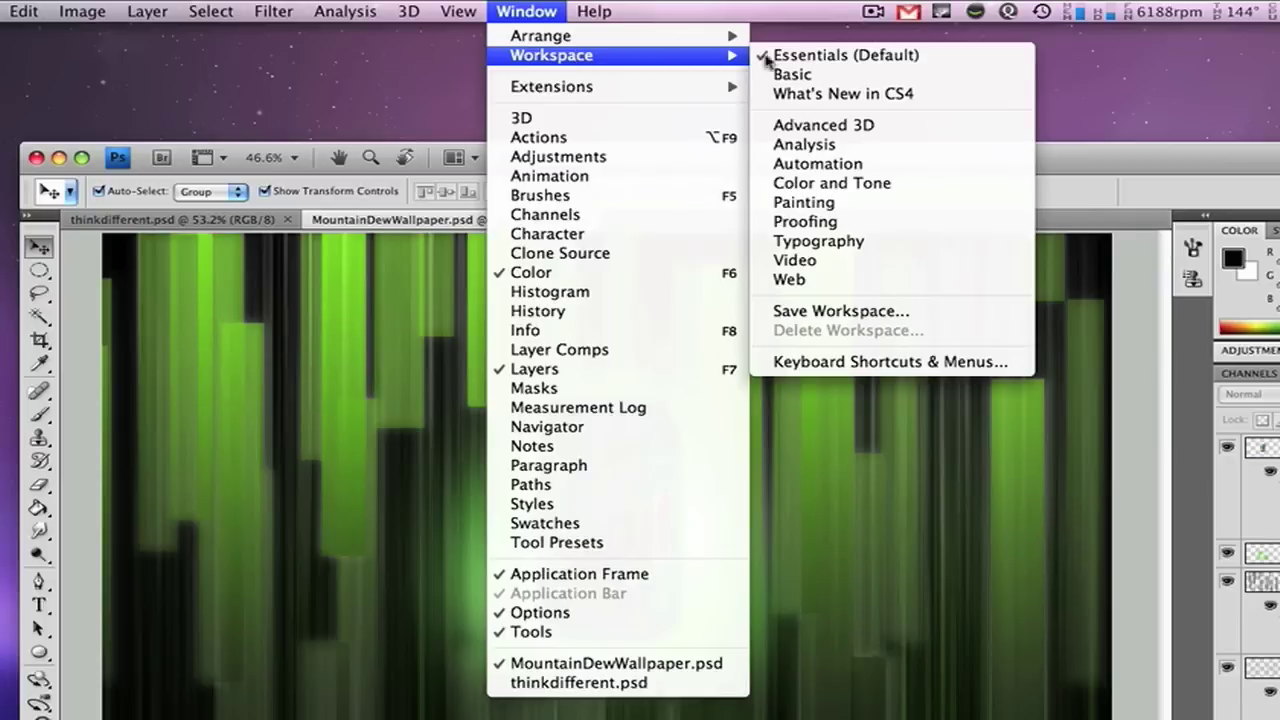
left_click(878, 425)
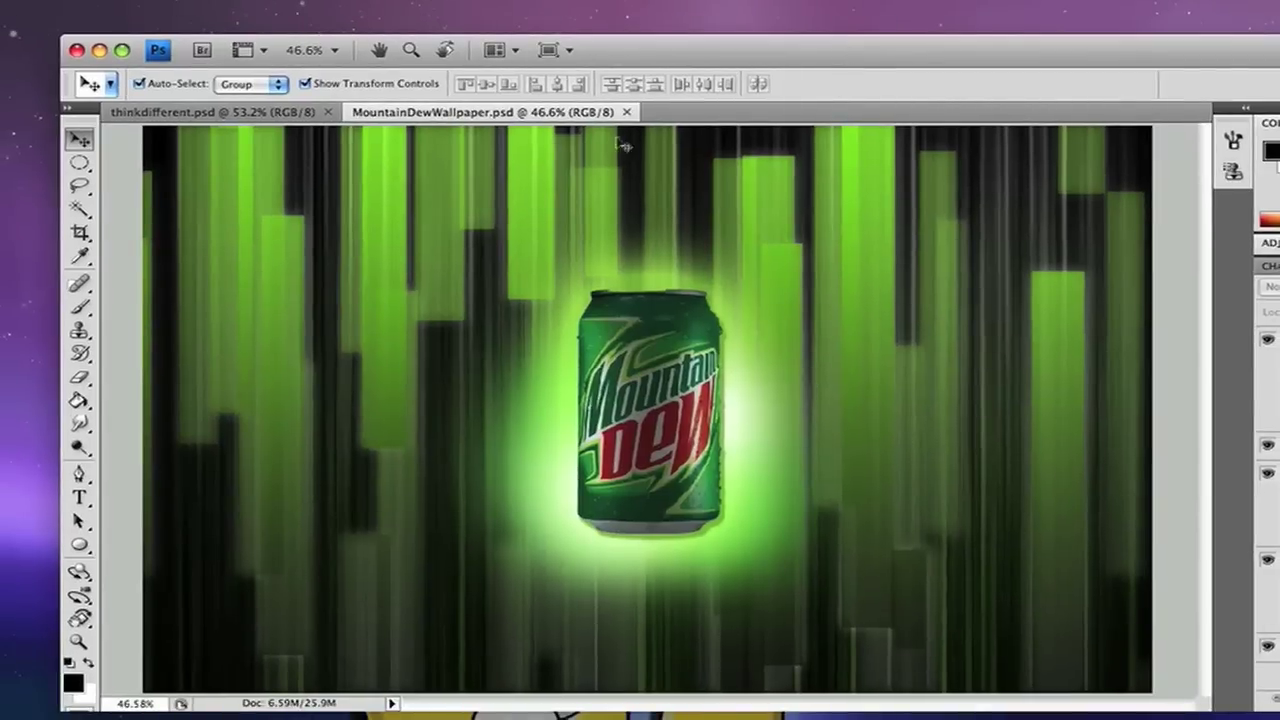
Step: Switch to thinkdifferent.psd and select the Elliptical Marquee tool
left_click(249, 113)
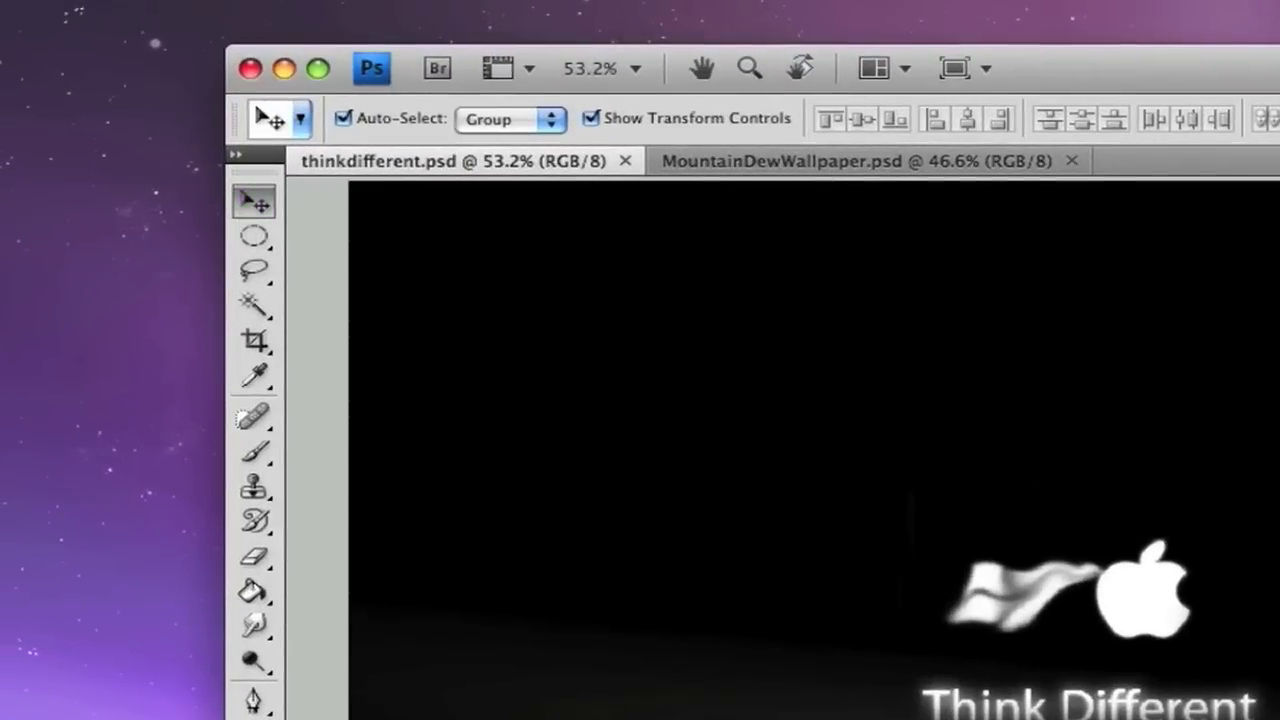
left_click(1088, 705)
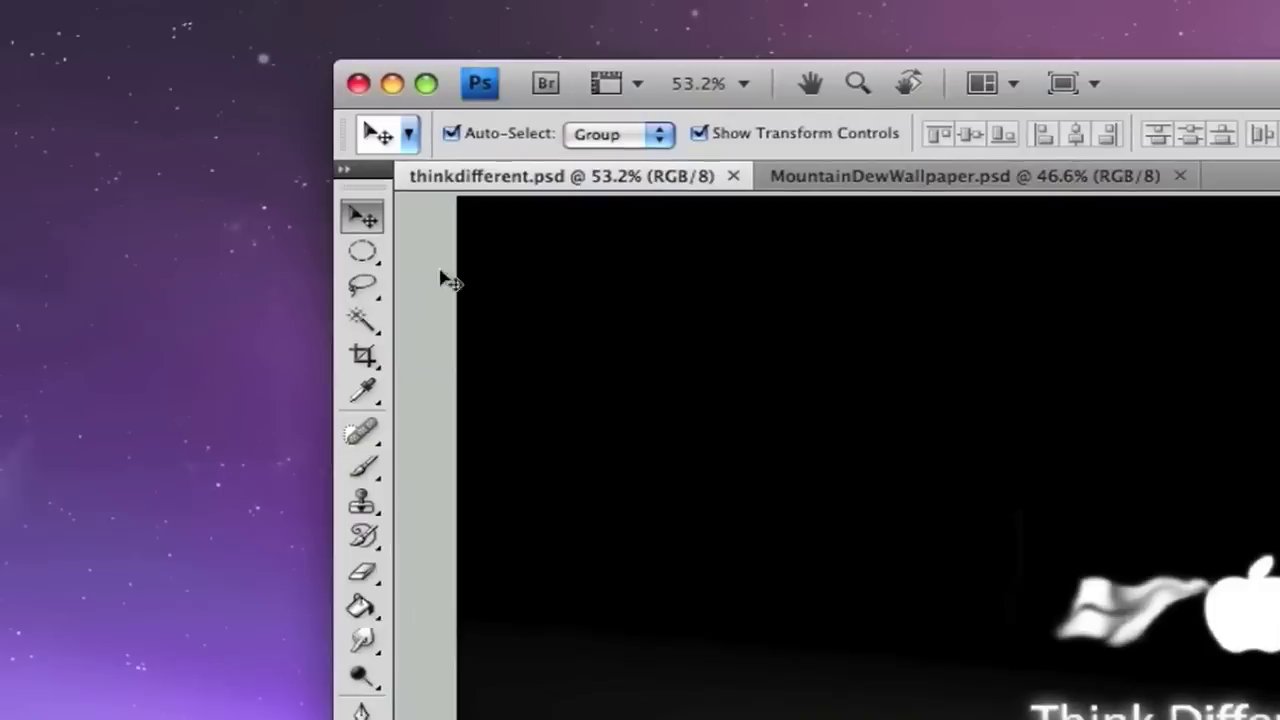
left_click(363, 252)
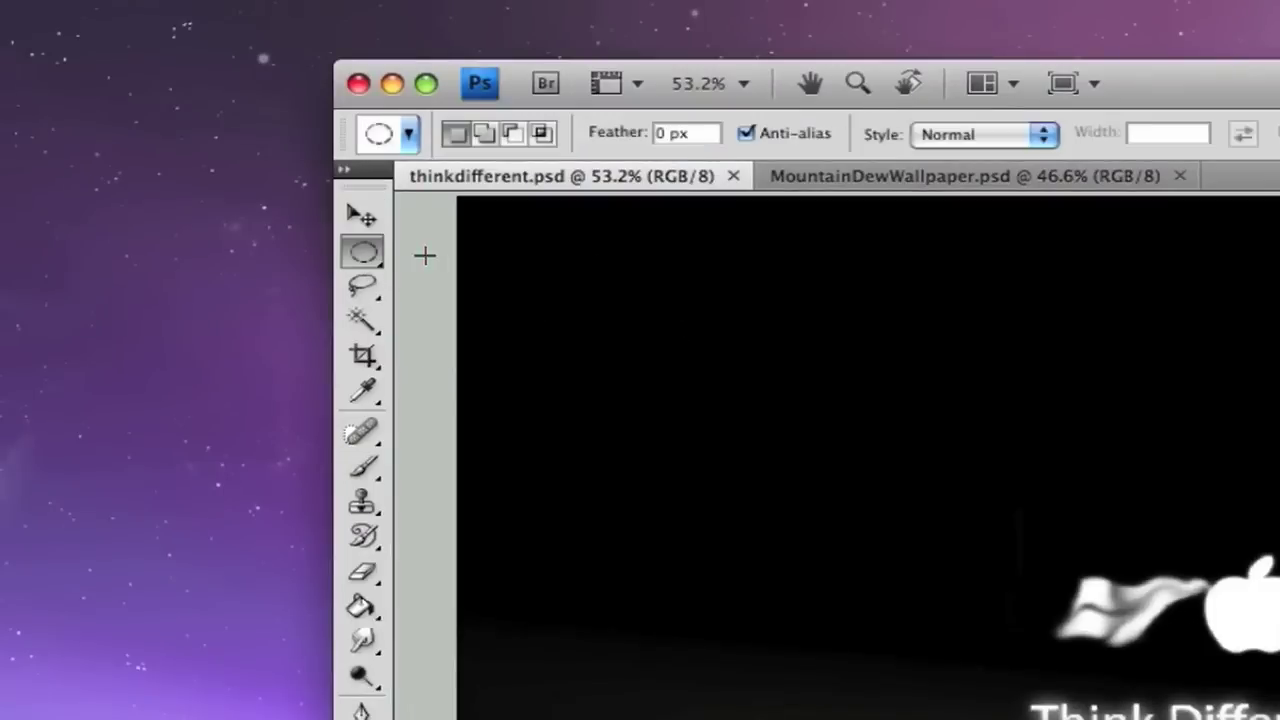
left_click(370, 260)
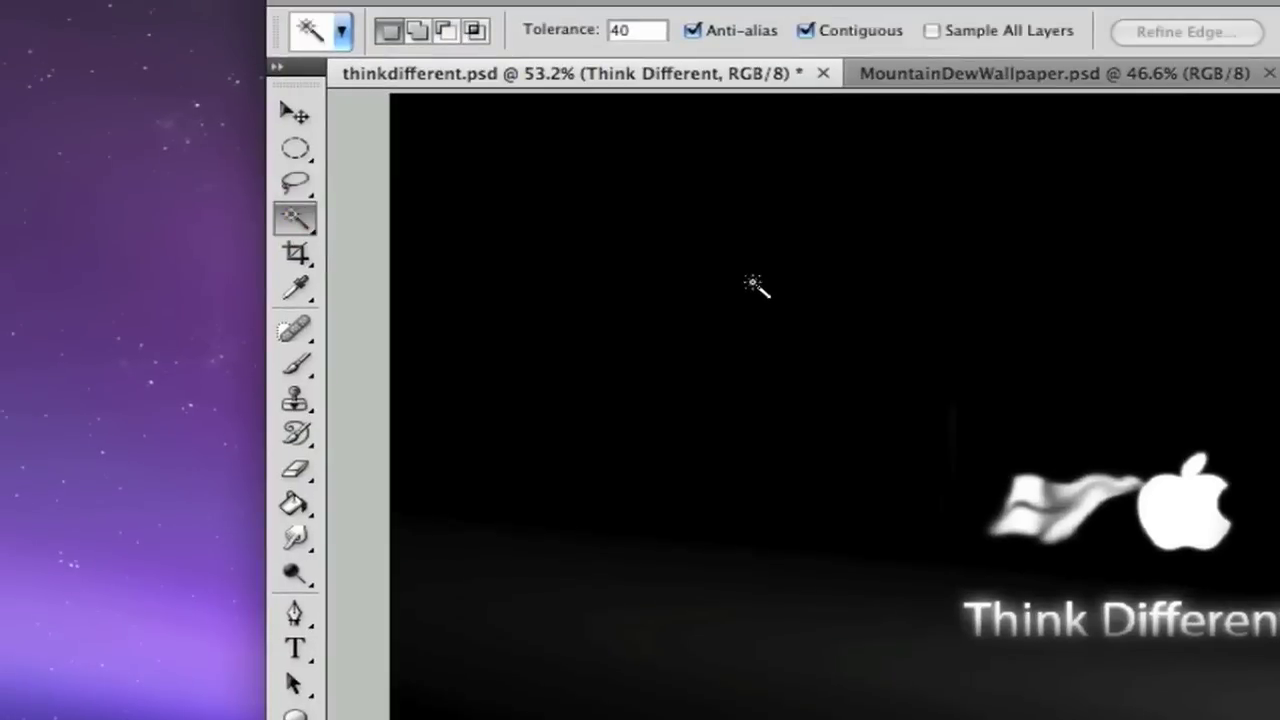
Step: Switch to MountainDewWallpaper.psd and select background stripes beside the can twice with the Magic Wand, deselecting each time
left_click(1000, 78)
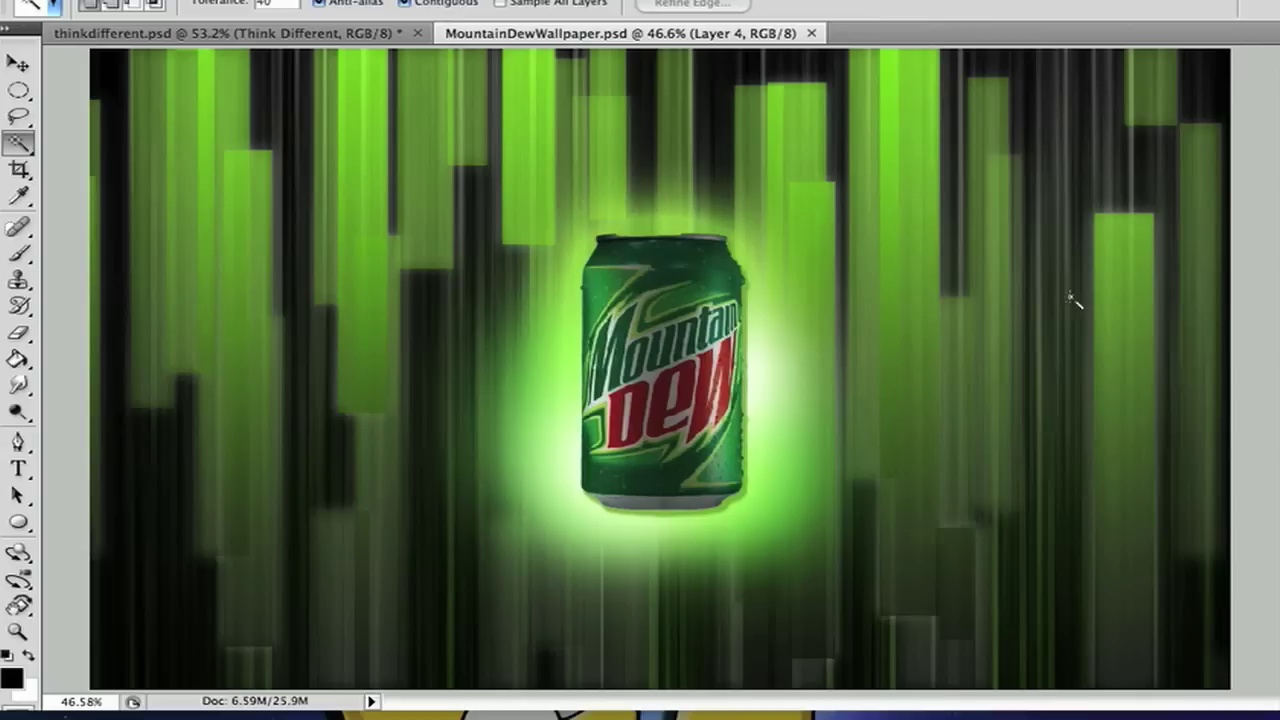
left_click(918, 171)
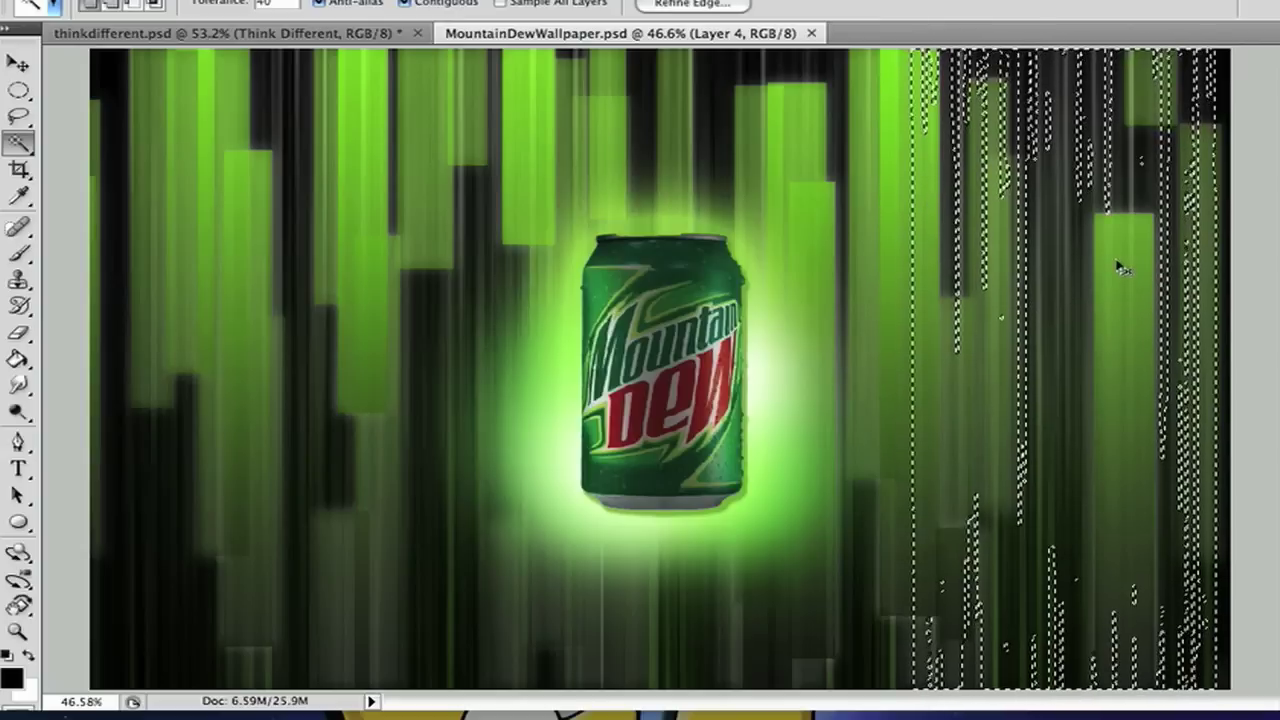
key("super+d")
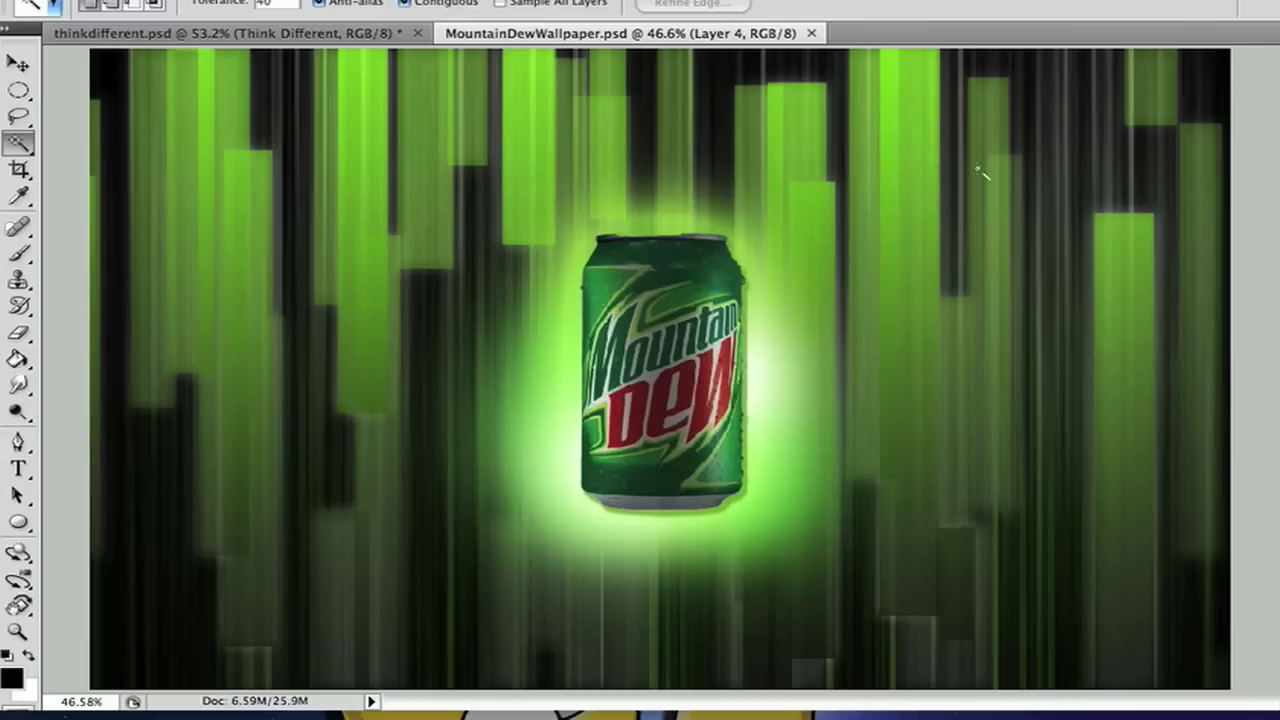
left_click(920, 598)
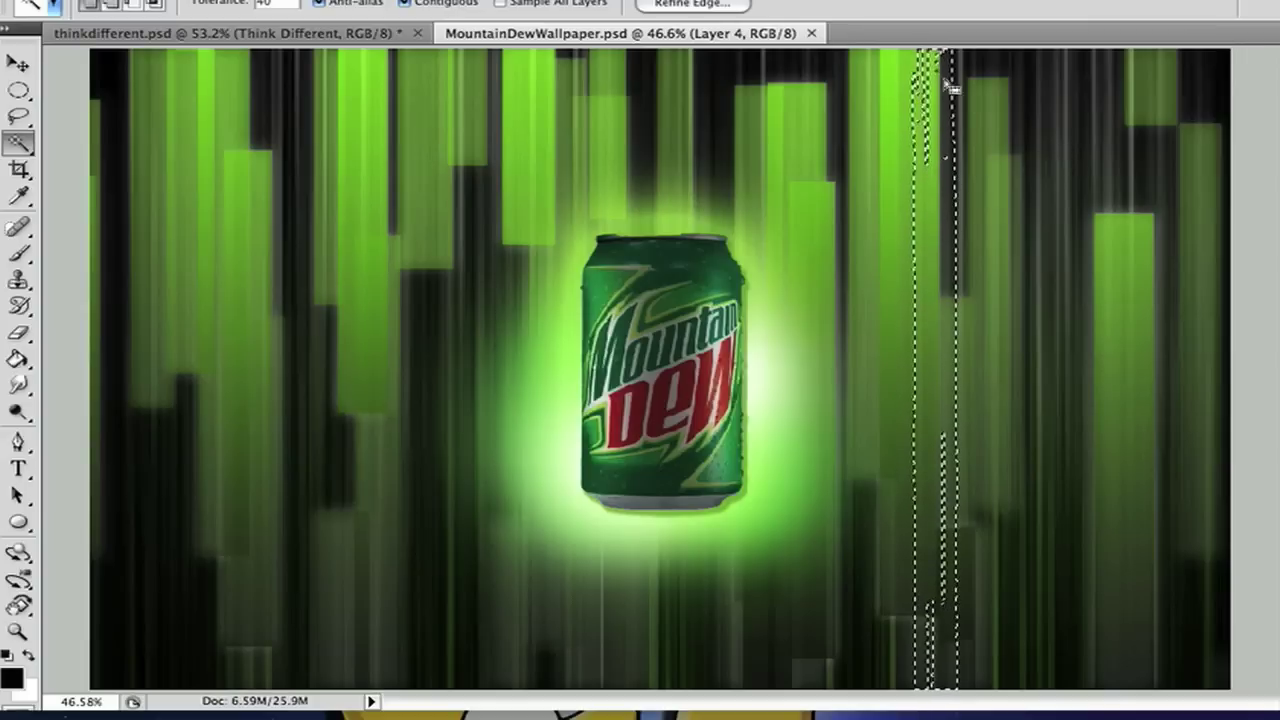
key("super+d")
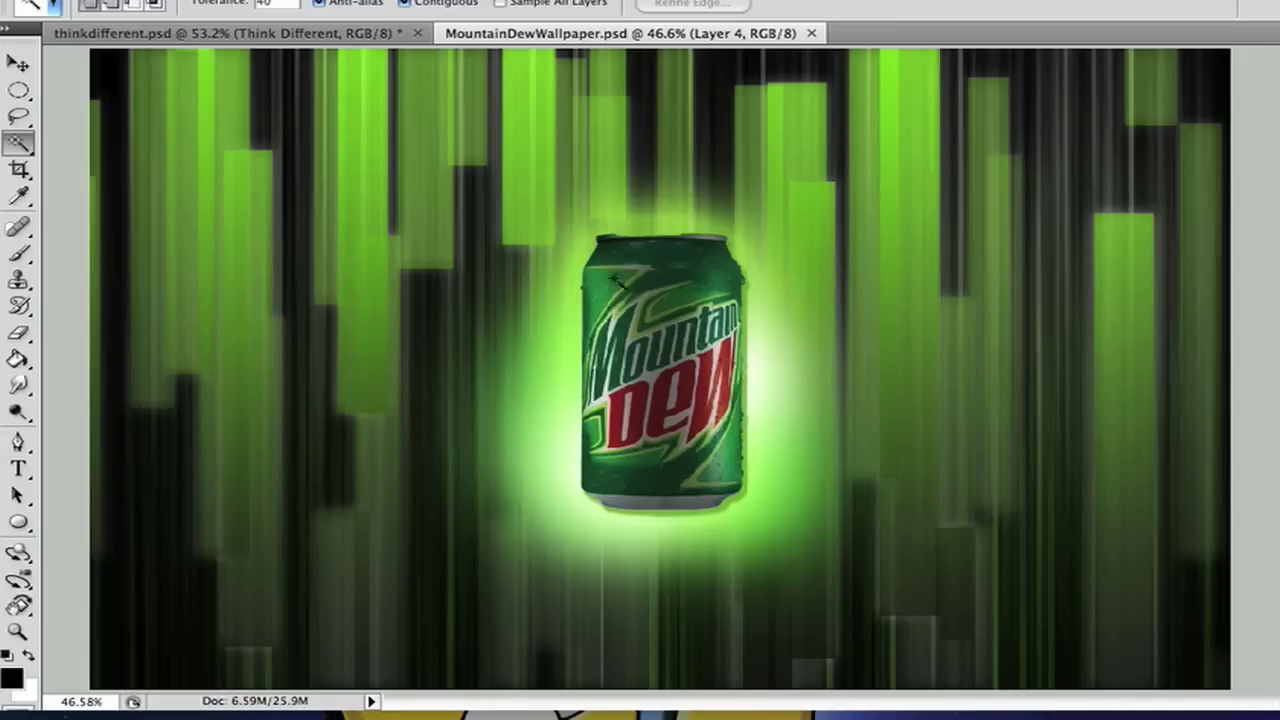
Step: Go through the Crop and Spot Healing Brush tools to the Brush tool and set its opacity to 100%
left_click(22, 172)
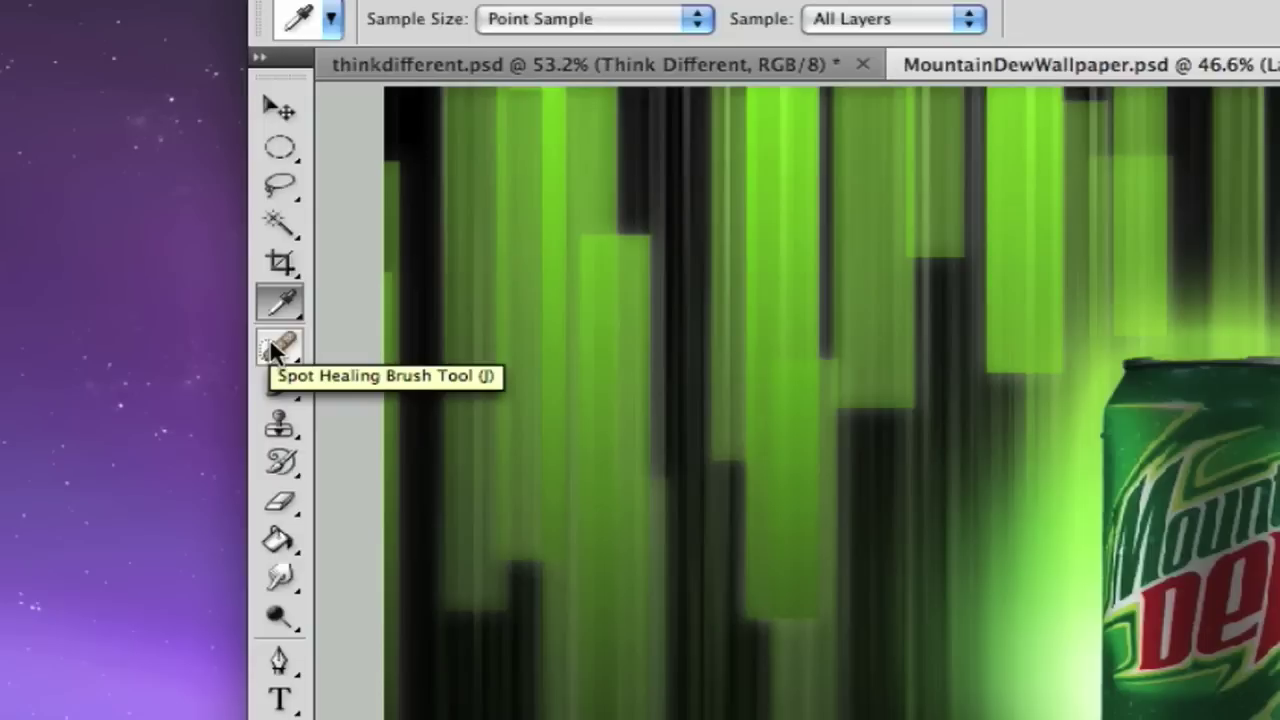
left_click(270, 340)
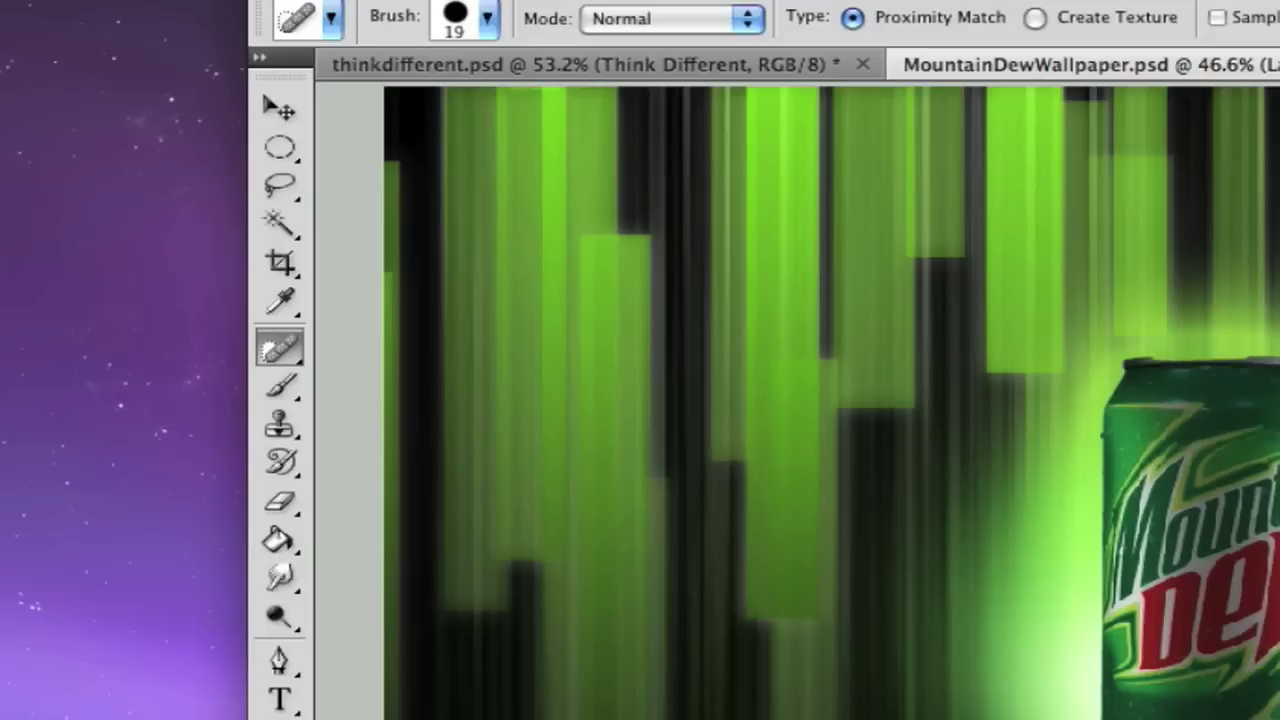
left_click(290, 388)
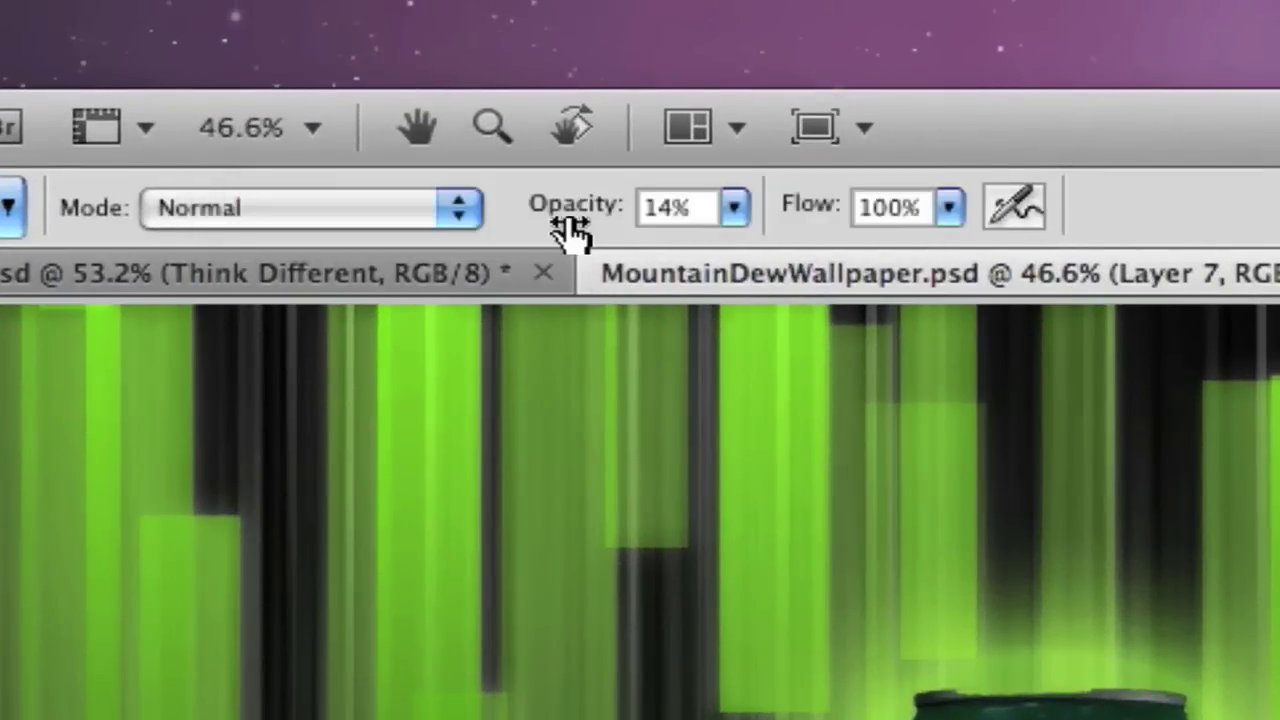
left_click_drag(571, 232, 1240, 268)
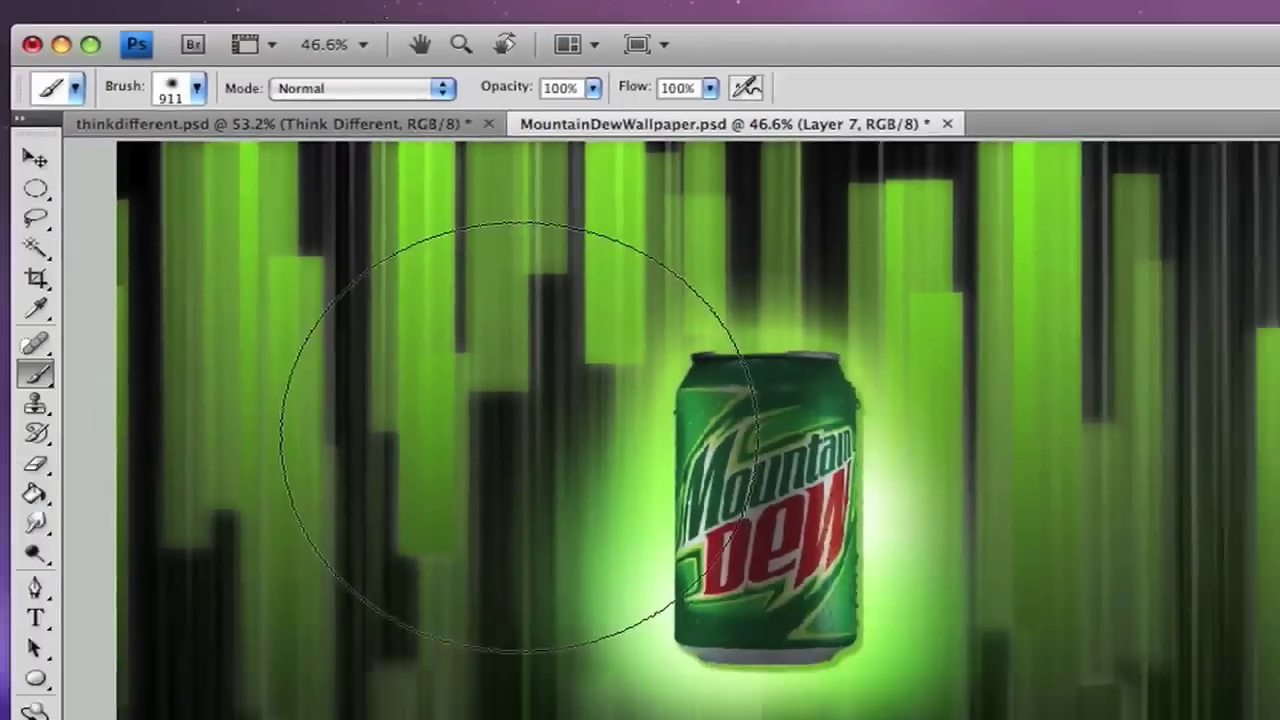
Step: Paint over the can with the 911 px soft brush in light green and undo the painting
mouse_move(506, 354)
left_mouse_down()
mouse_move(496, 474)
mouse_move(700, 478)
left_mouse_up()
mouse_move(817, 336)
left_mouse_down()
mouse_move(582, 328)
mouse_move(546, 360)
mouse_move(651, 380)
left_mouse_up()
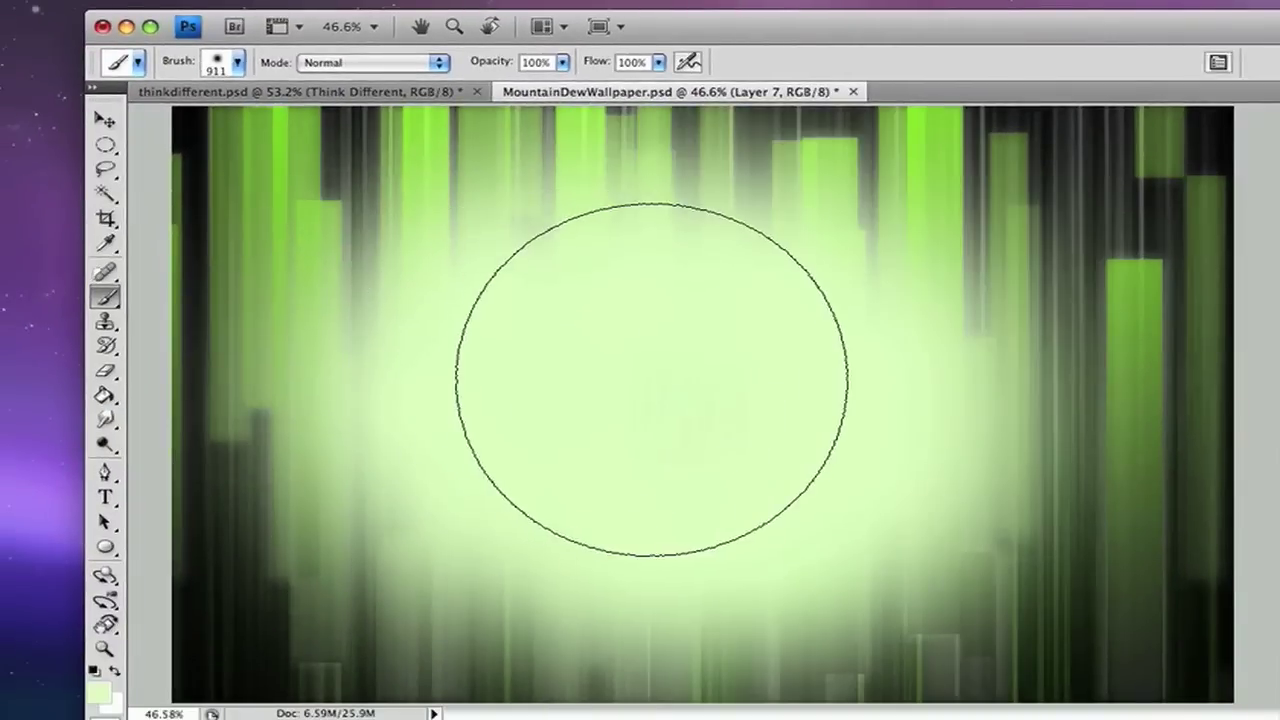
key("super+z")
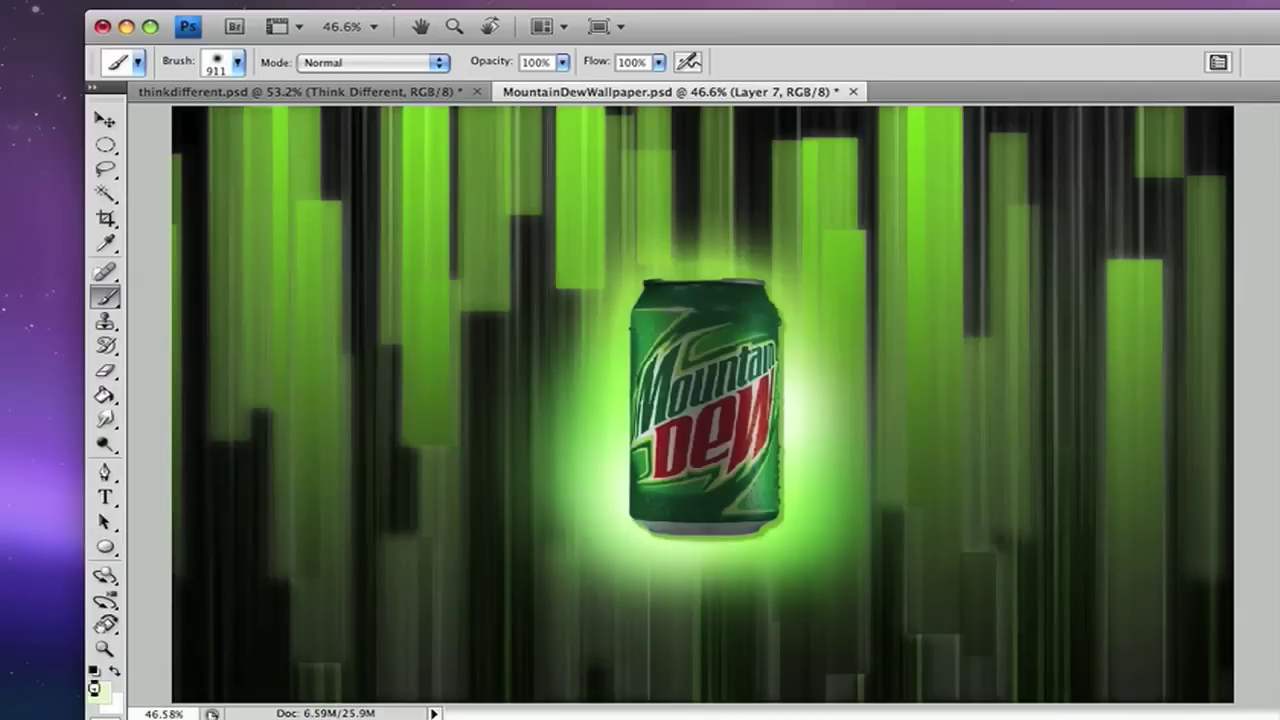
Step: Set the foreground colour to black, paint a soft stroke over the can and undo the stroke
left_click(96, 689)
left_click(1219, 328)
left_click(103, 689)
mouse_move(700, 560)
left_mouse_down()
mouse_move(620, 686)
mouse_move(629, 706)
left_mouse_up()
key("Return")
mouse_move(814, 315)
left_mouse_down()
mouse_move(613, 519)
mouse_move(760, 470)
mouse_move(824, 392)
mouse_move(702, 380)
mouse_move(694, 417)
mouse_move(729, 400)
left_mouse_up()
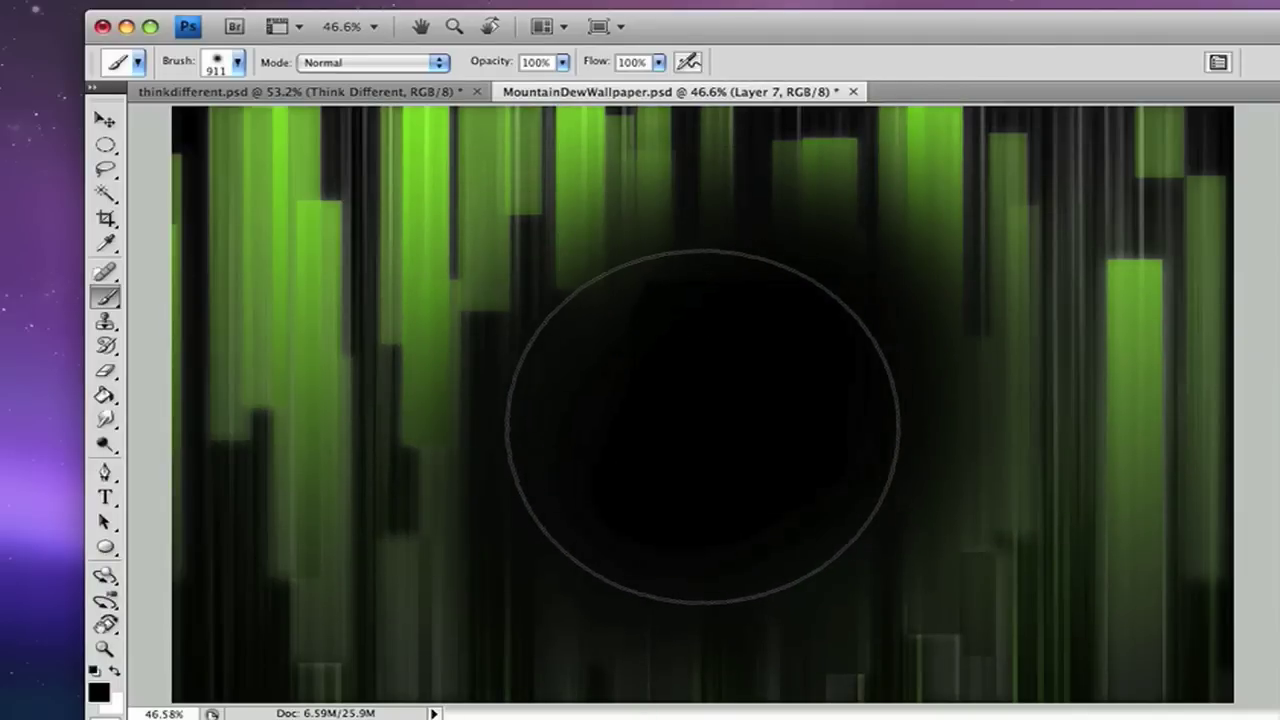
key("super+z")
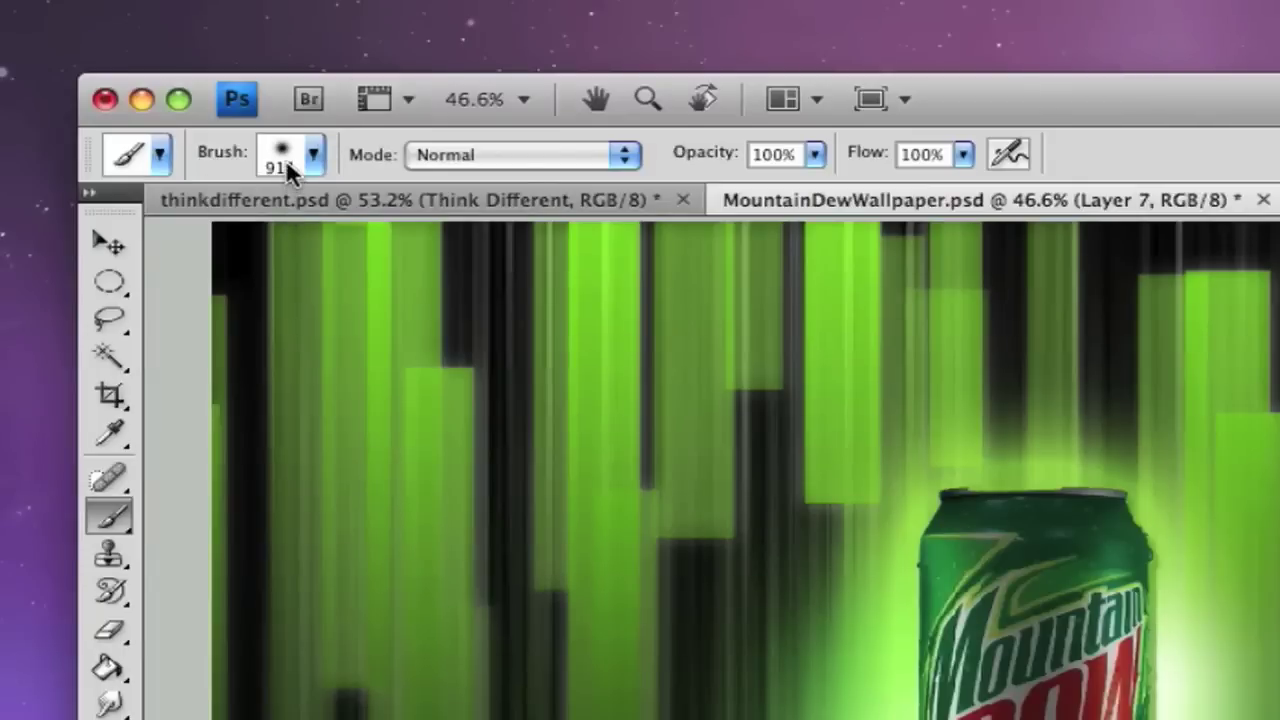
Step: Browse the brush presets, set the brush's master diameter to 26 px and view the list of tool presets
left_click(288, 168)
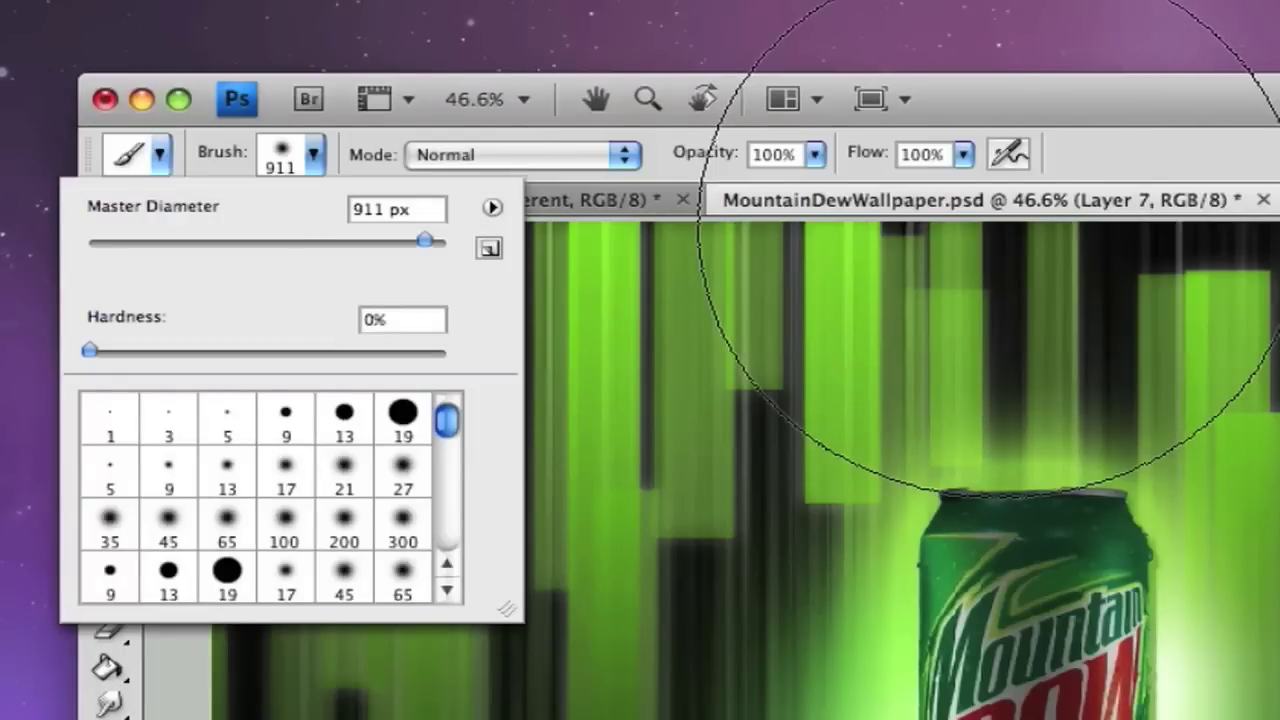
scroll(228, 467, "down", 10)
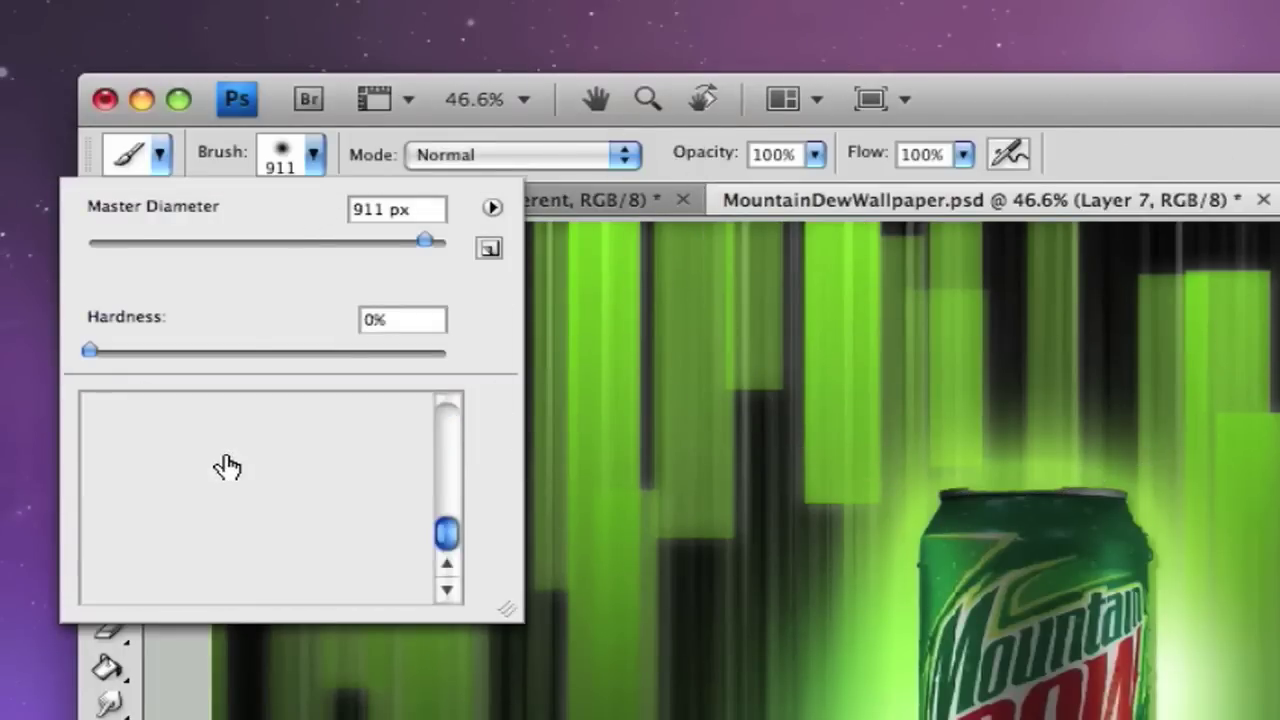
scroll(230, 463, "up", 10)
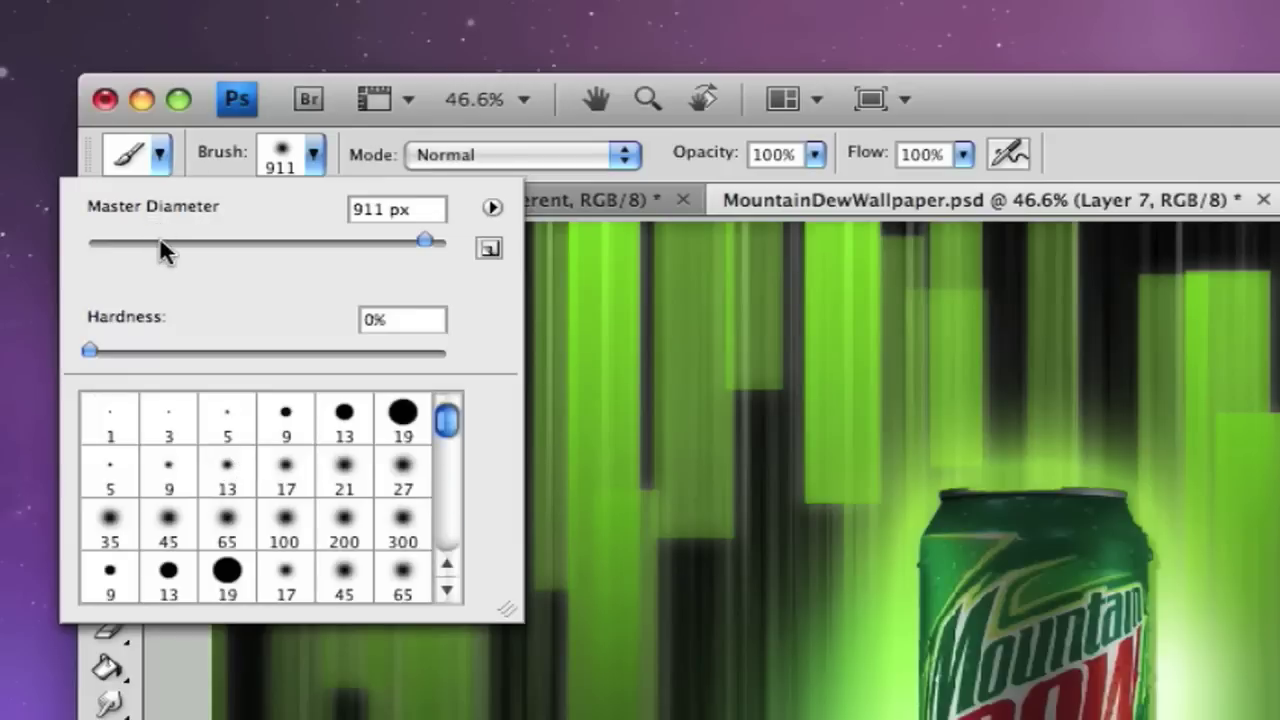
mouse_move(160, 241)
left_mouse_down()
mouse_move(246, 243)
mouse_move(133, 237)
left_mouse_up()
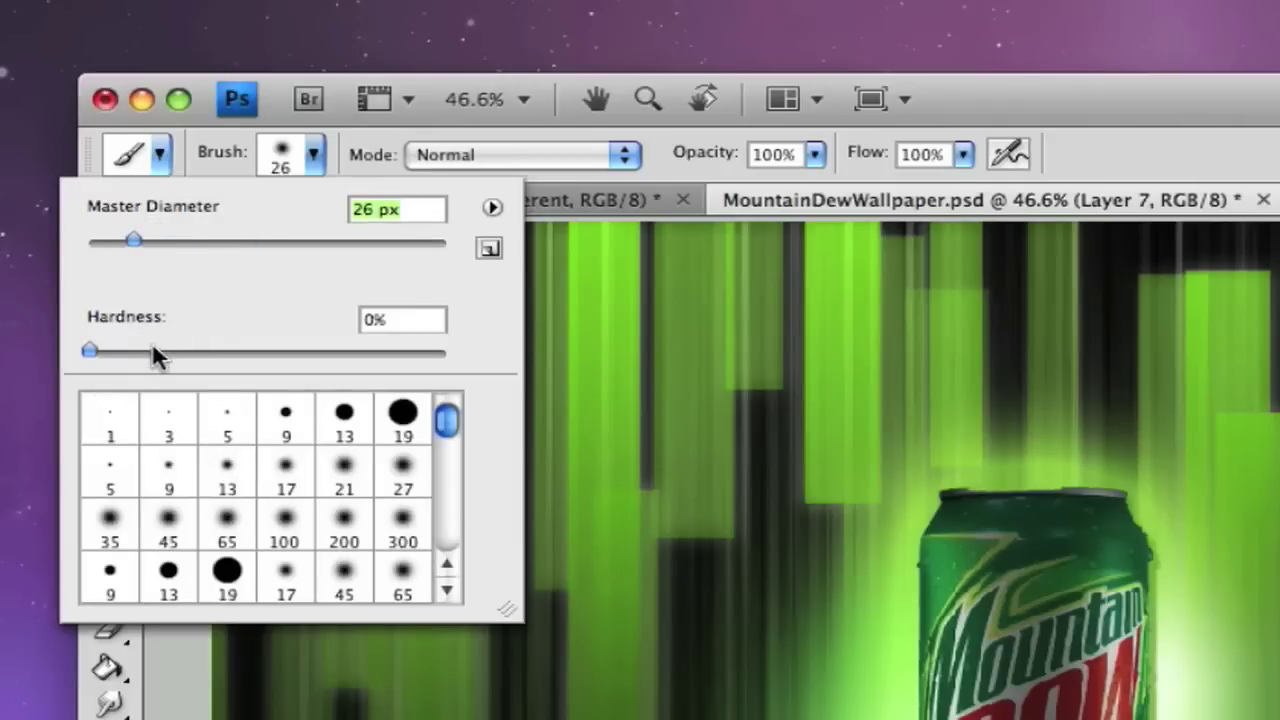
left_click(128, 160)
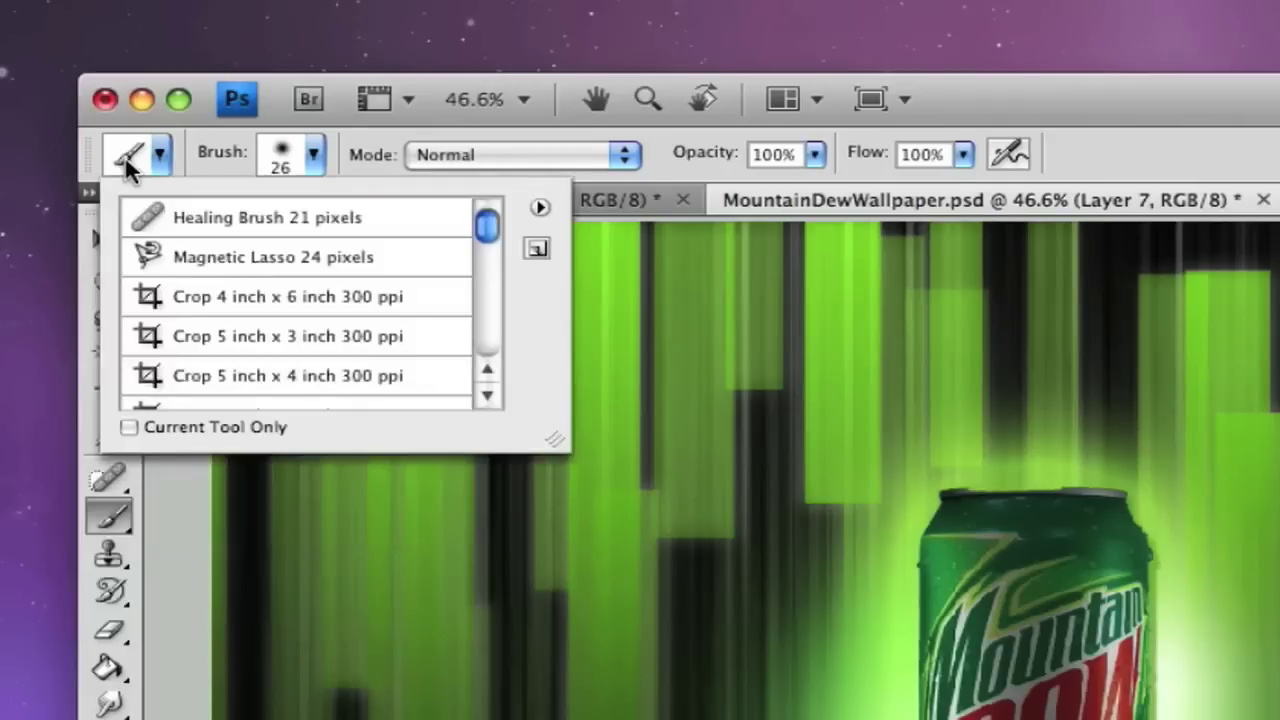
left_click(128, 168)
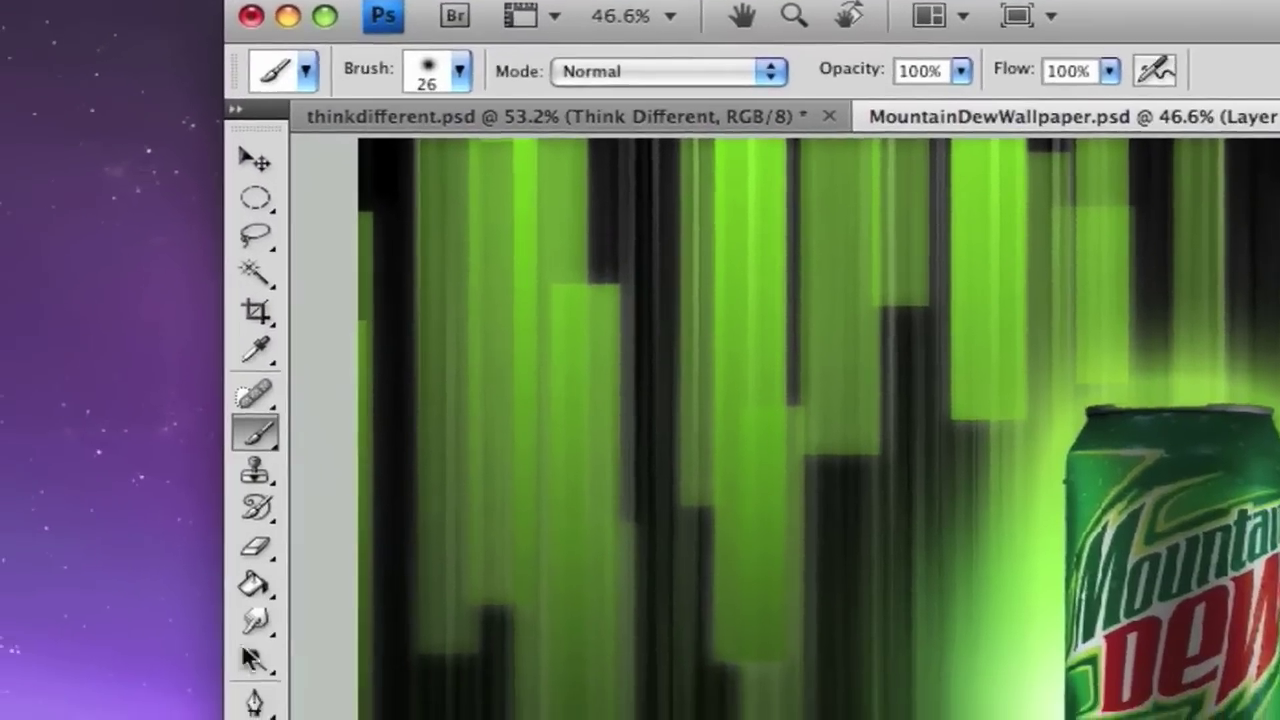
Step: Set the Art History Brush's master diameter to 43 px and view its stroke styles
left_click(253, 163)
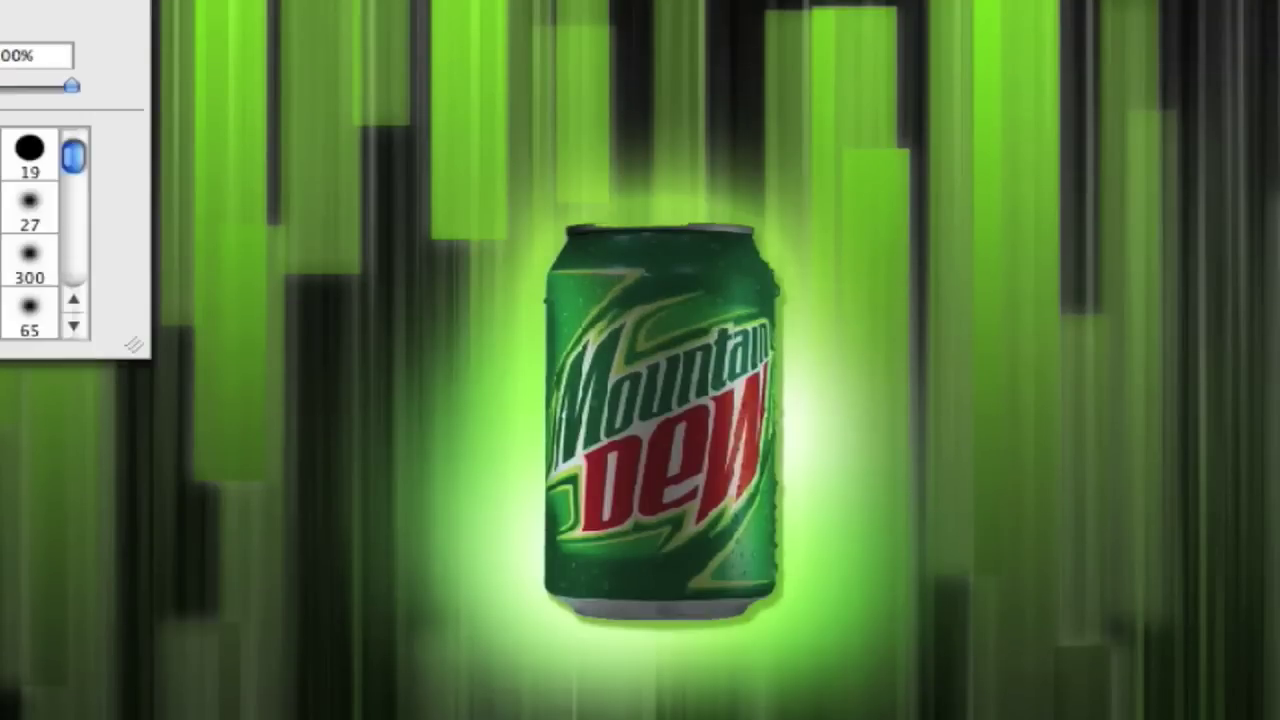
left_click_drag(160, 186, 227, 186)
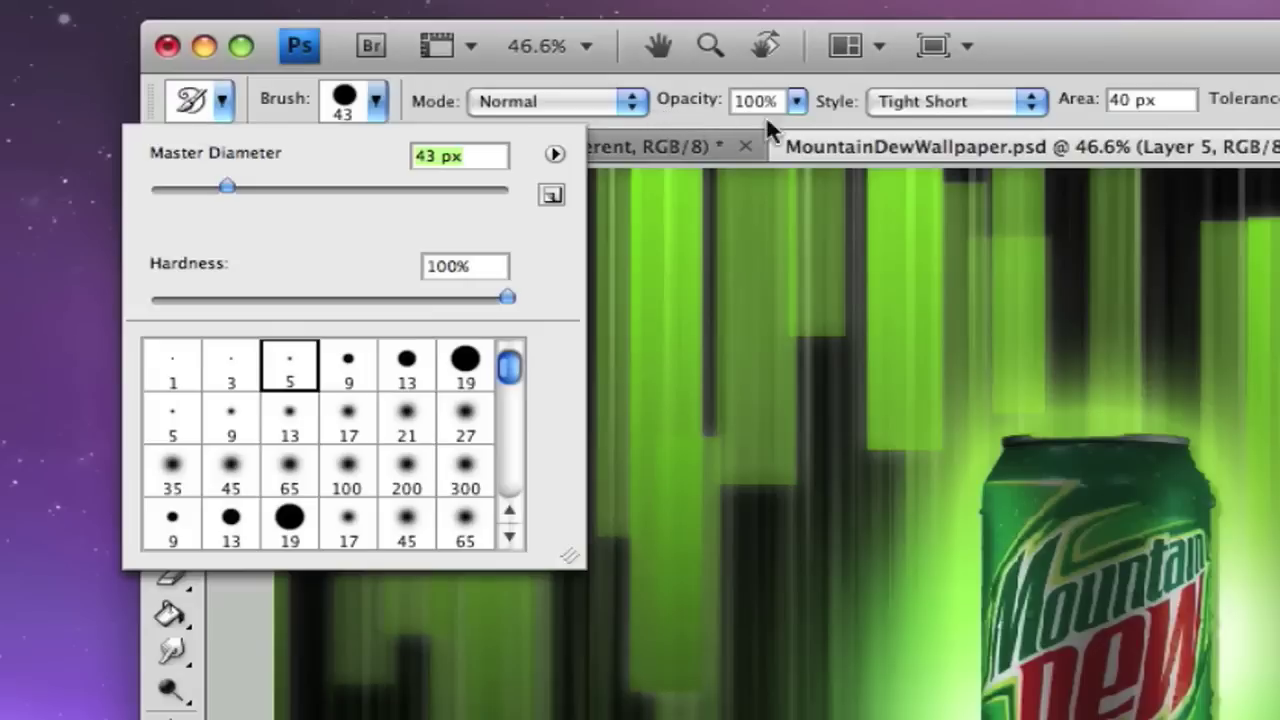
left_click(985, 104)
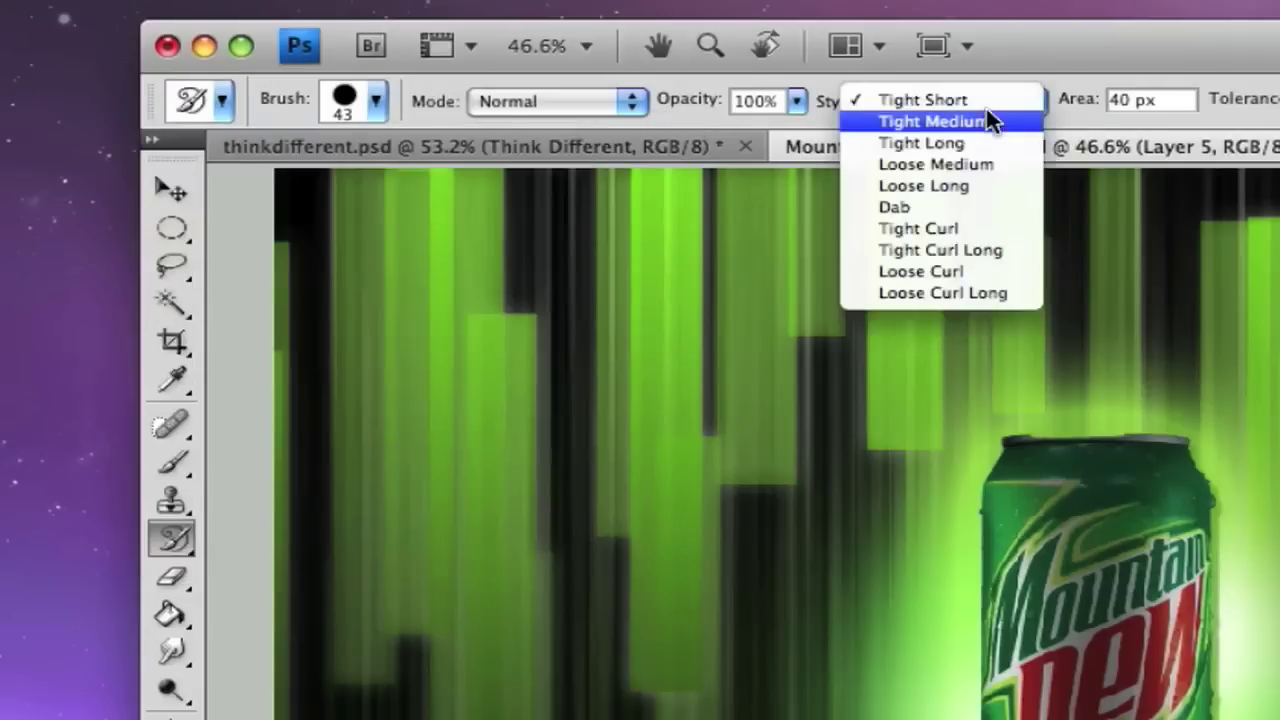
left_click(1069, 105)
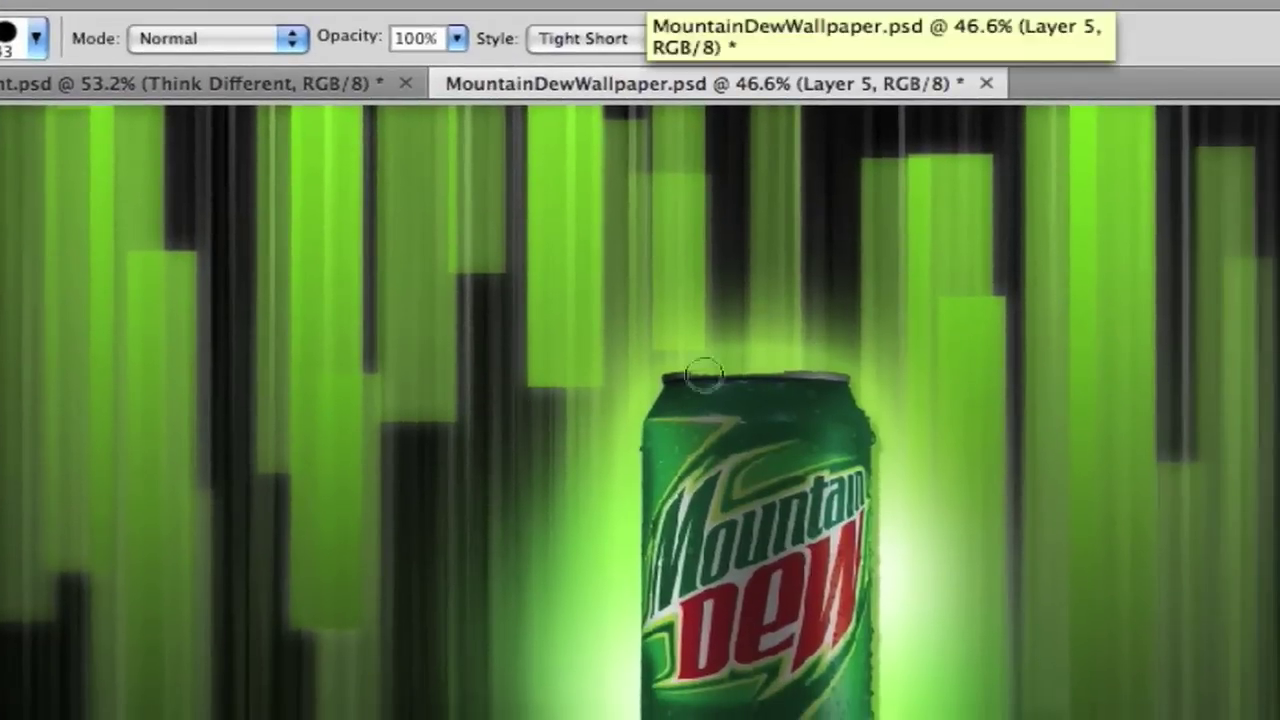
Step: Paint Tight Short Art History Brush strokes over the can several times, undoing them after each try
mouse_move(880, 403)
left_mouse_down()
mouse_move(632, 420)
mouse_move(625, 448)
mouse_move(660, 492)
mouse_move(775, 539)
mouse_move(827, 588)
mouse_move(773, 673)
mouse_move(886, 655)
mouse_move(848, 635)
left_mouse_up()
key("super+z")
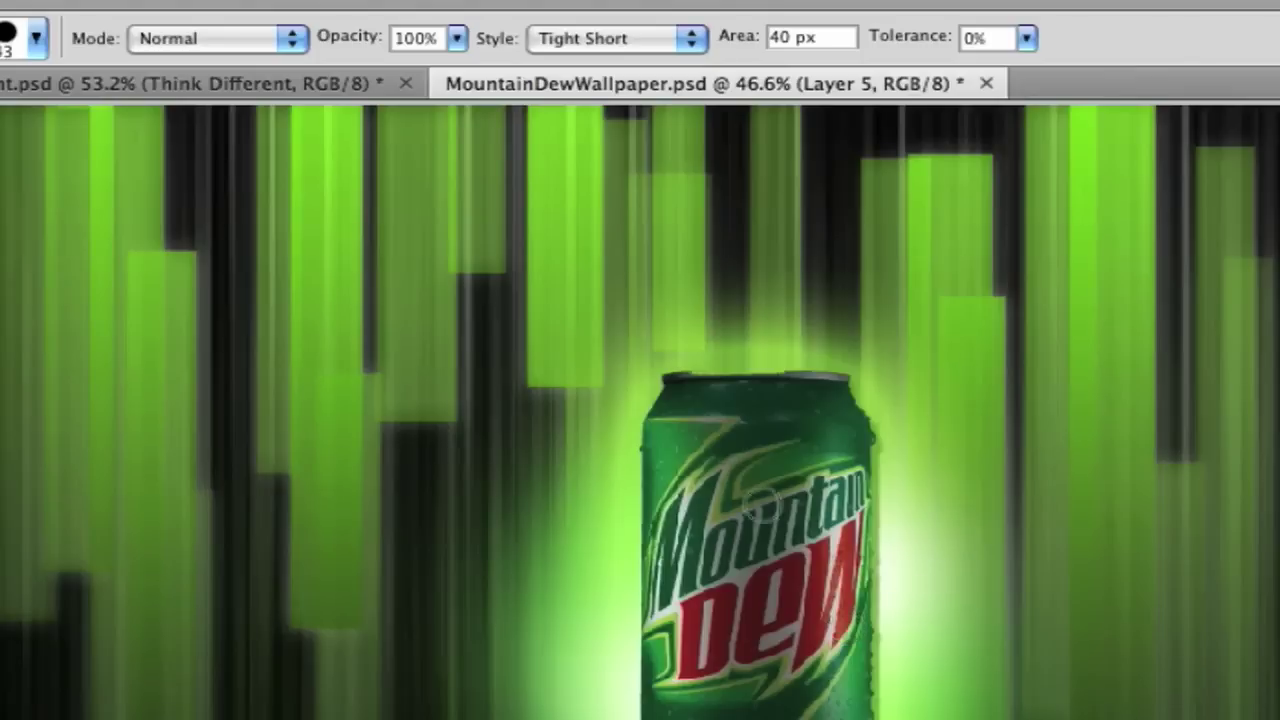
mouse_move(685, 400)
left_mouse_down()
mouse_move(671, 444)
mouse_move(675, 695)
mouse_move(705, 715)
mouse_move(813, 716)
mouse_move(827, 684)
mouse_move(732, 687)
mouse_move(860, 626)
mouse_move(672, 656)
mouse_move(797, 606)
mouse_move(812, 581)
mouse_move(751, 616)
mouse_move(878, 515)
mouse_move(732, 568)
mouse_move(855, 500)
left_mouse_up()
key("super+alt+z")
key("super+alt+z")
left_click(622, 38)
left_click(699, 406)
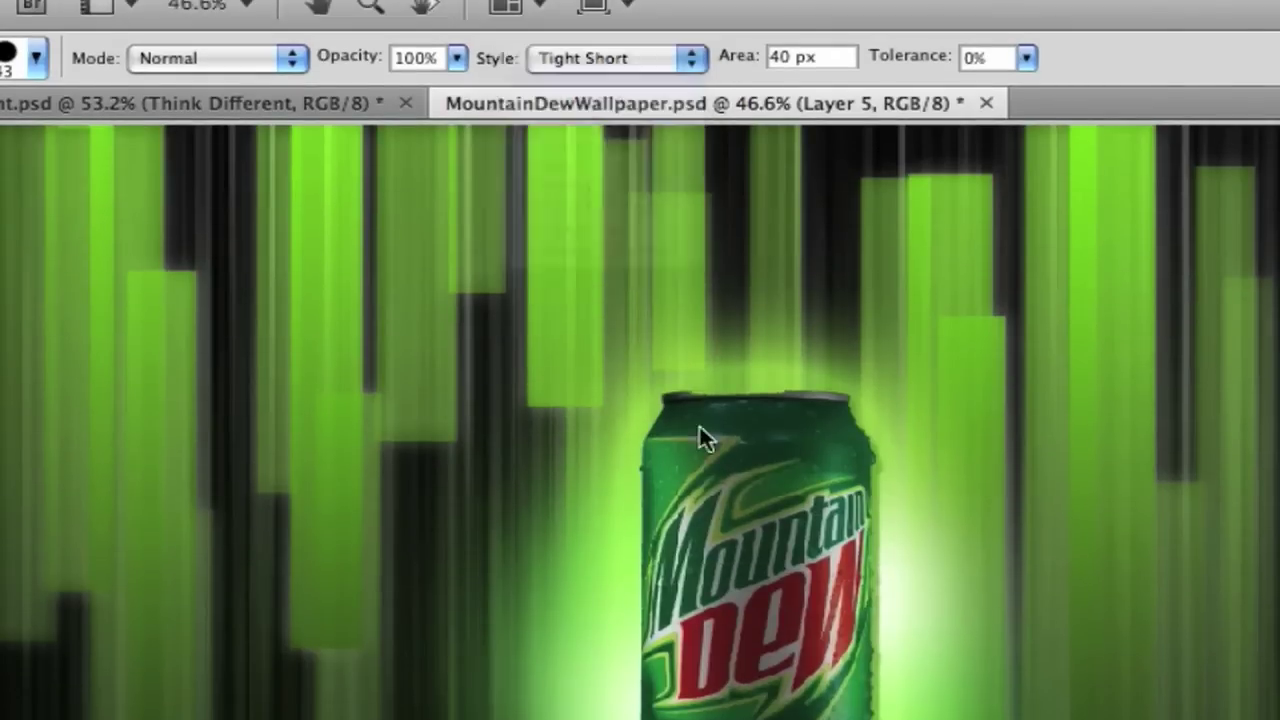
left_click_drag(740, 522, 640, 700)
key("super+alt+z")
Step: Set the Art History Brush style to Loose Curl and paint a stroke down over the can
left_click(594, 54)
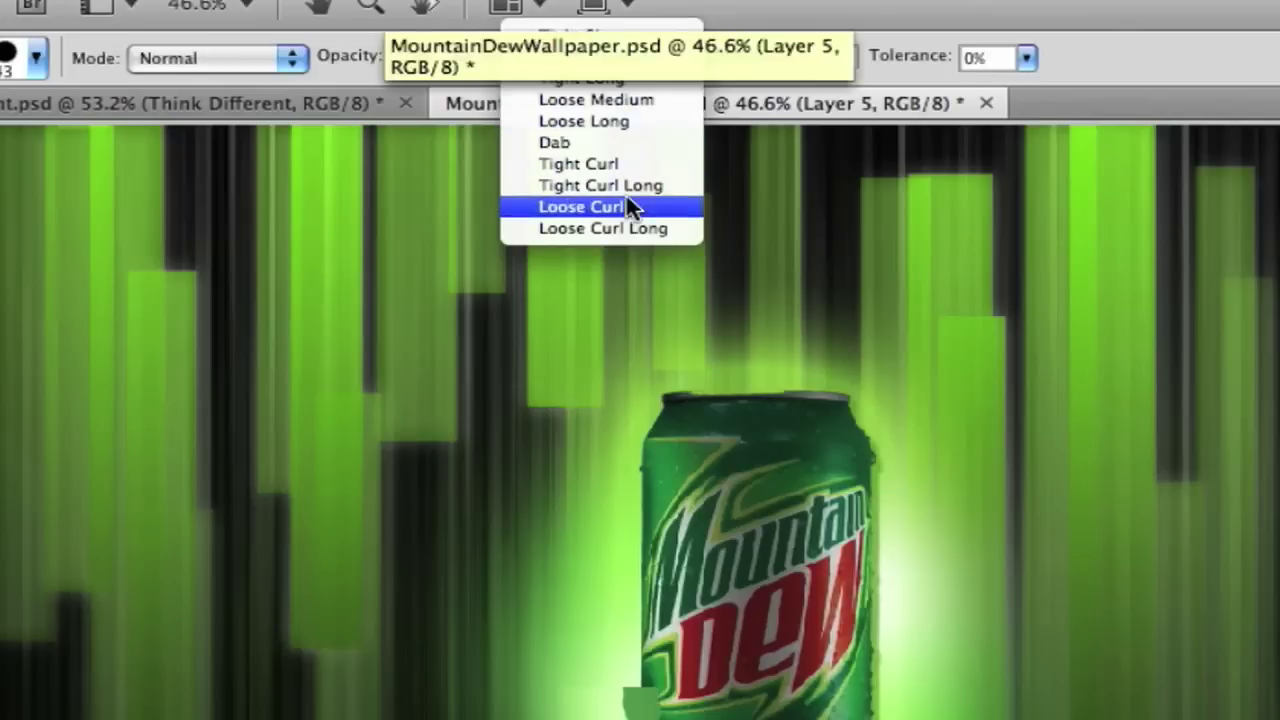
left_click(628, 207)
mouse_move(830, 440)
left_mouse_down()
mouse_move(720, 610)
mouse_move(807, 580)
mouse_move(820, 610)
left_mouse_up()
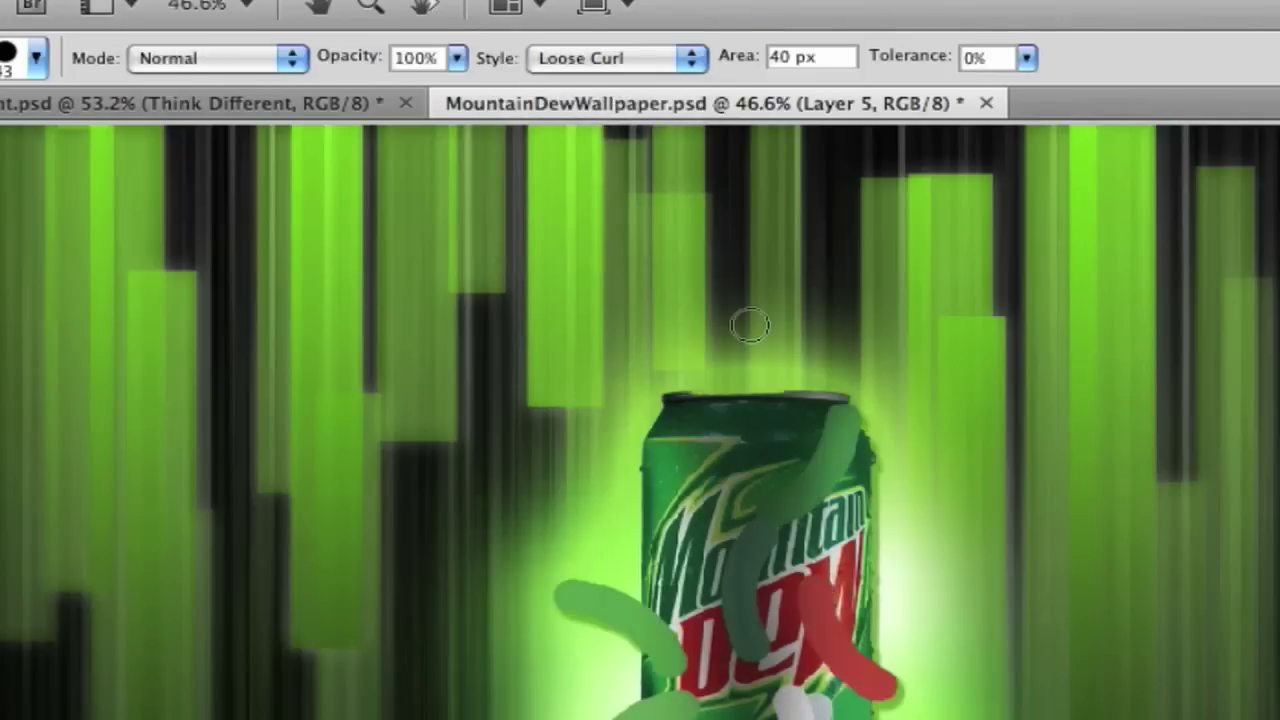
Step: Undo the Loose Curl strokes and draw white-to-gray gradients in several directions on Layer 6 behind the can
key("super+alt+z")
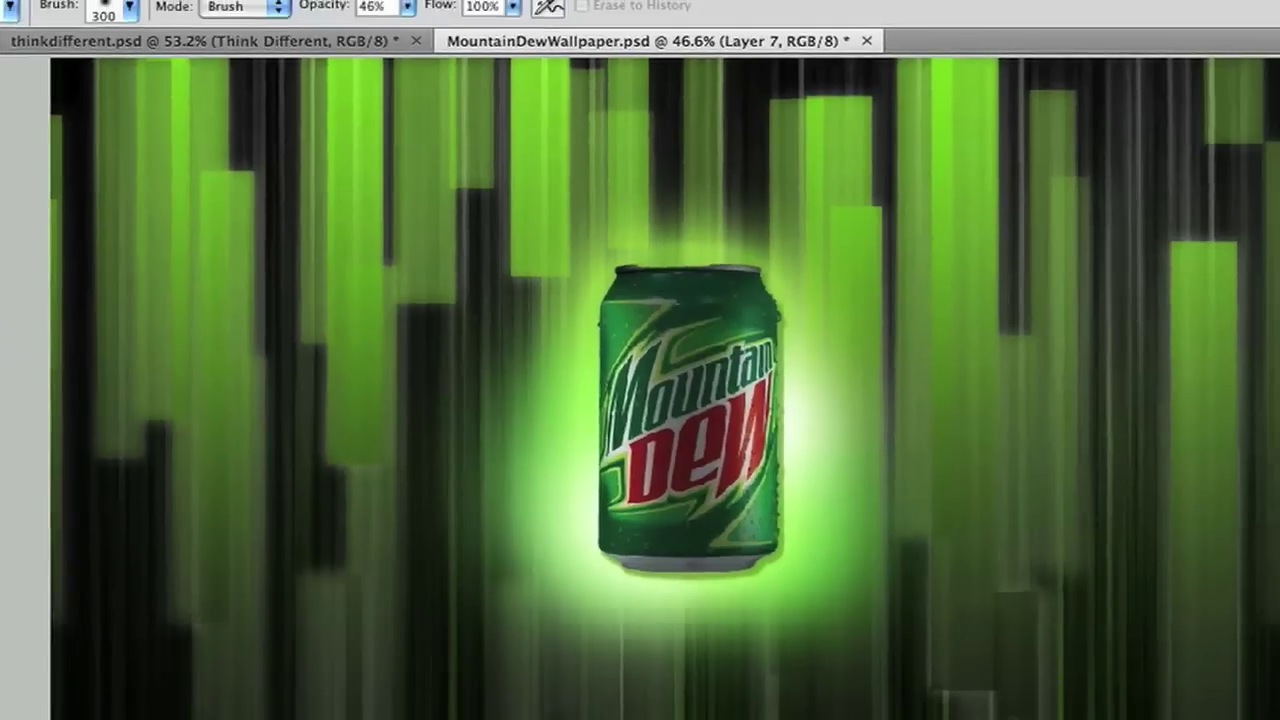
key("alt+[")
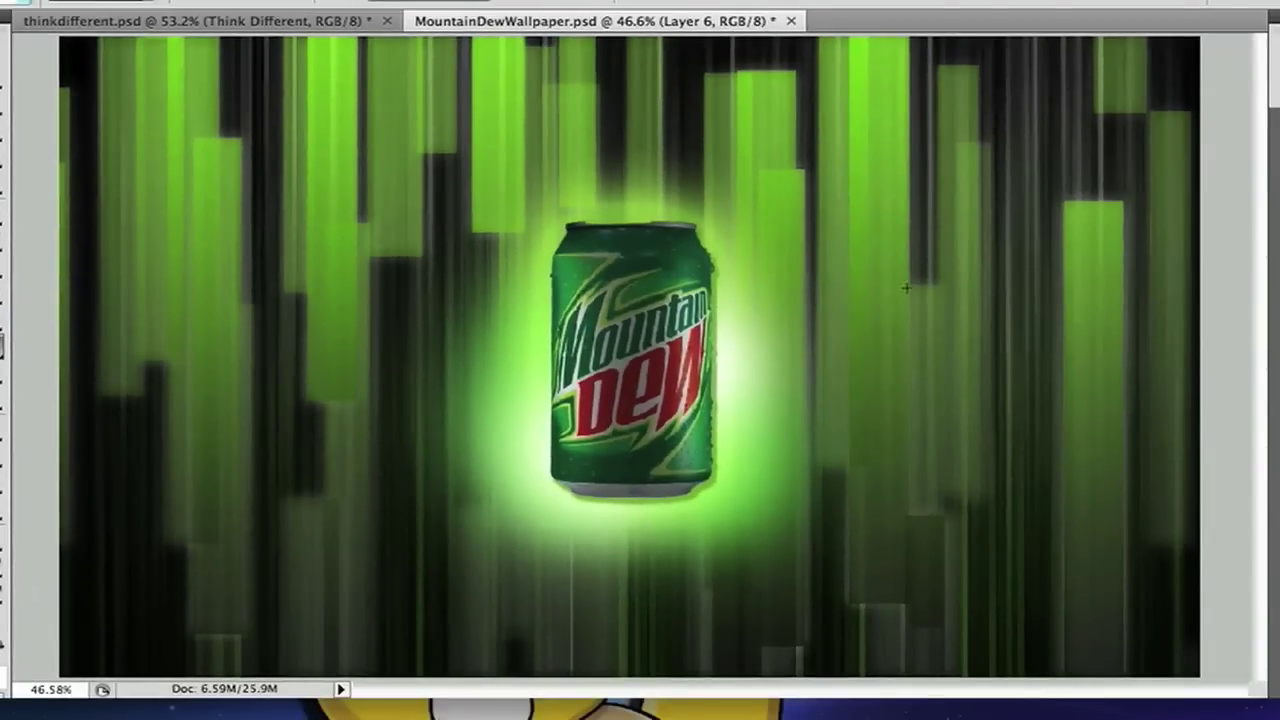
left_click_drag(830, 452, 812, 298)
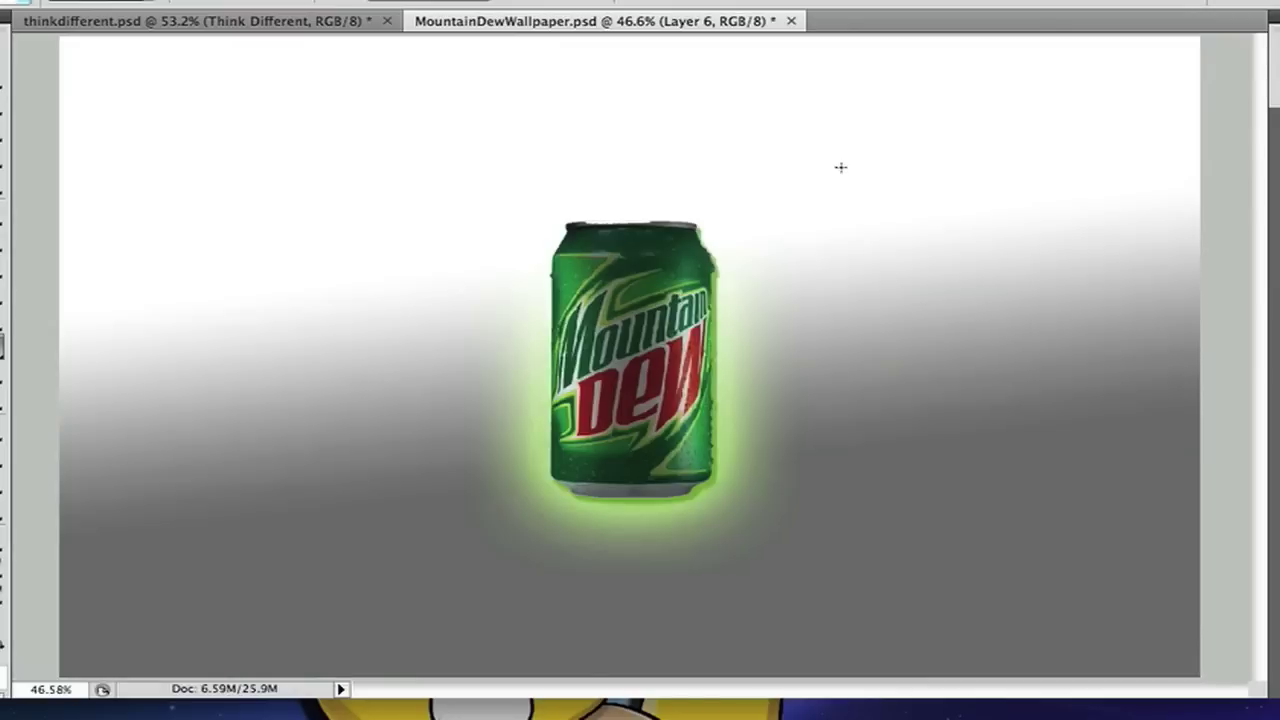
left_click_drag(840, 167, 760, 540)
left_click_drag(827, 515, 257, 71)
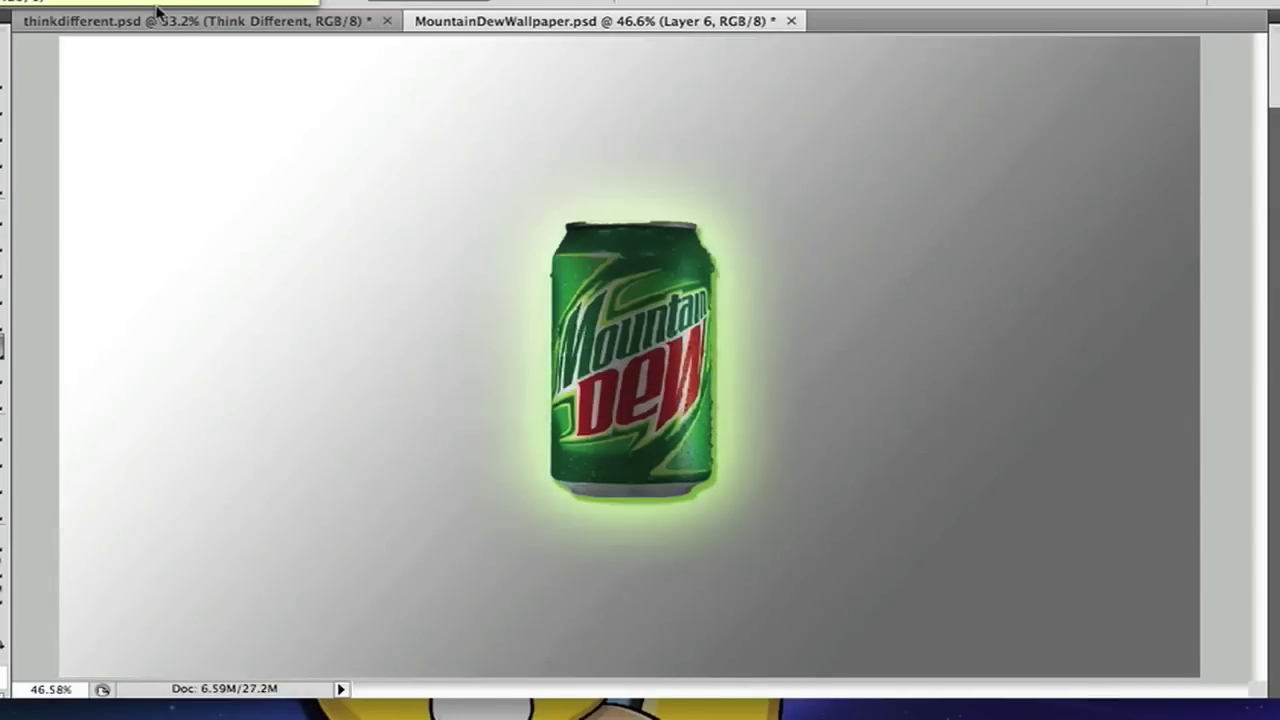
Step: Undo the gradients drawn on Layer 6 and return to Layer 5
key("ctrl+alt+z")
key("ctrl+alt+z")
key("ctrl+alt+z")
key("ctrl+alt+z")
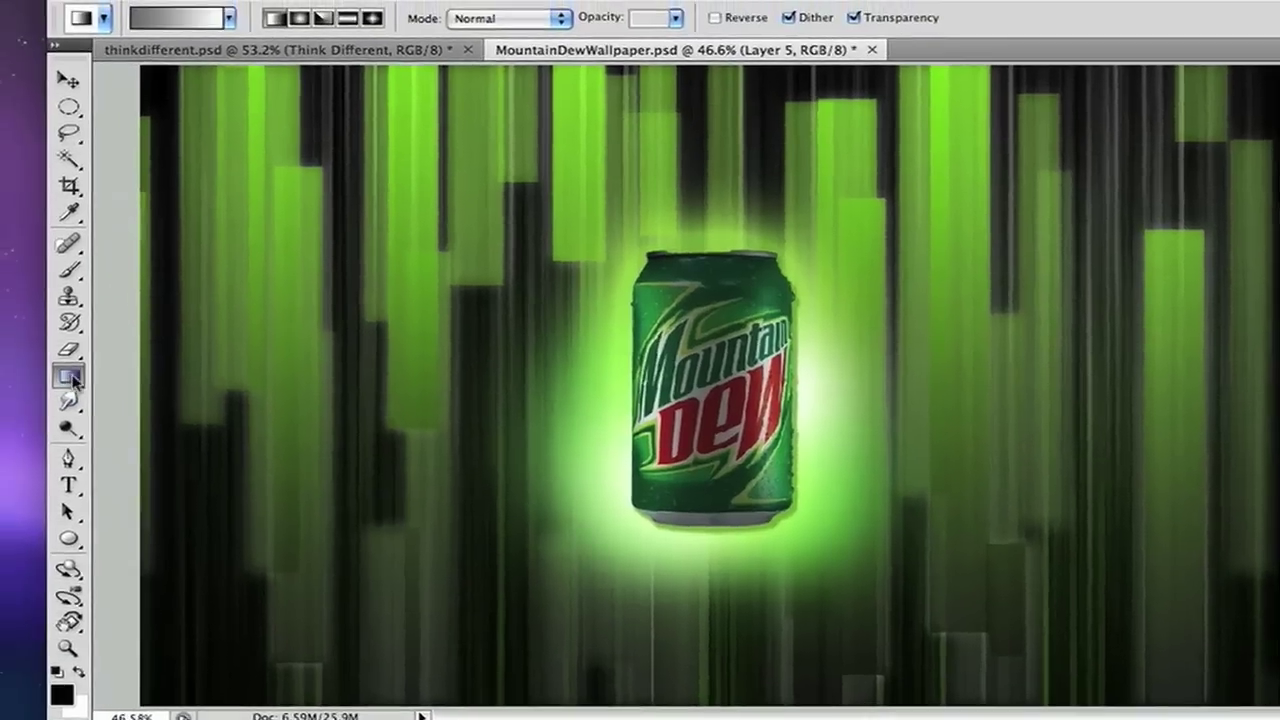
Step: Fill the dark green upper area of the can with black using the Paint Bucket Tool and undo the fill
left_click(68, 375)
left_click(114, 389)
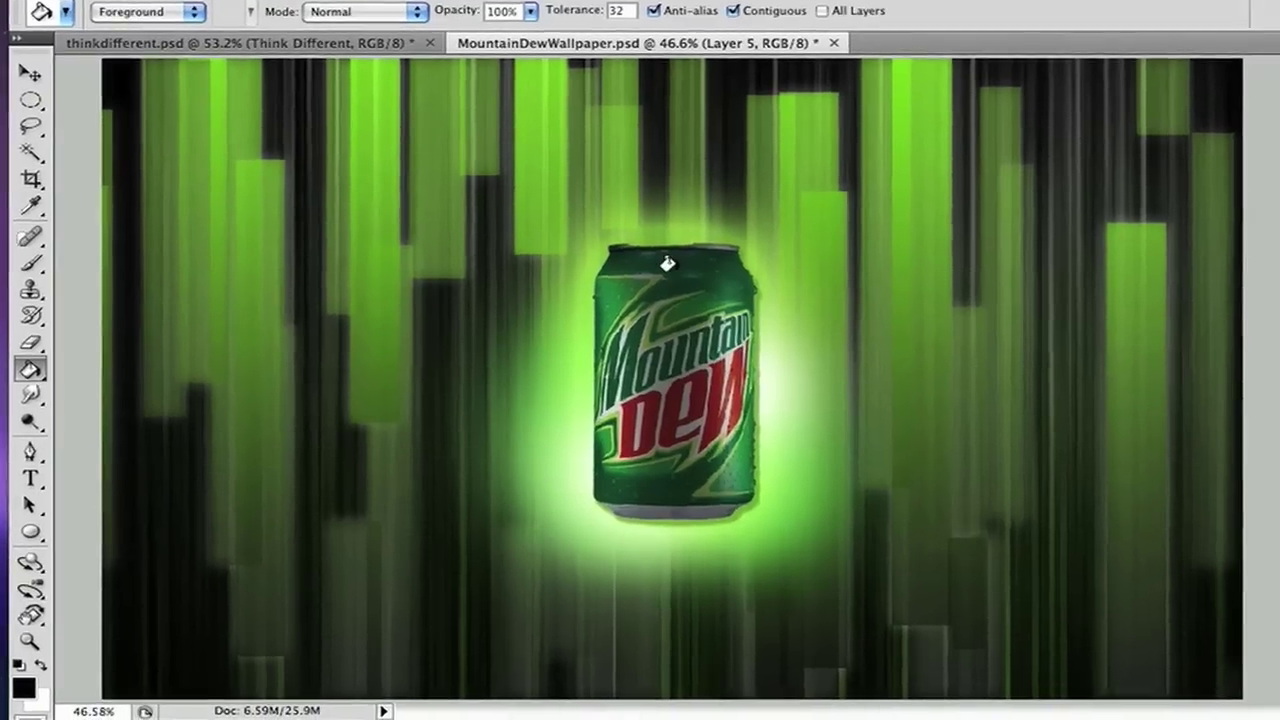
left_click(704, 270)
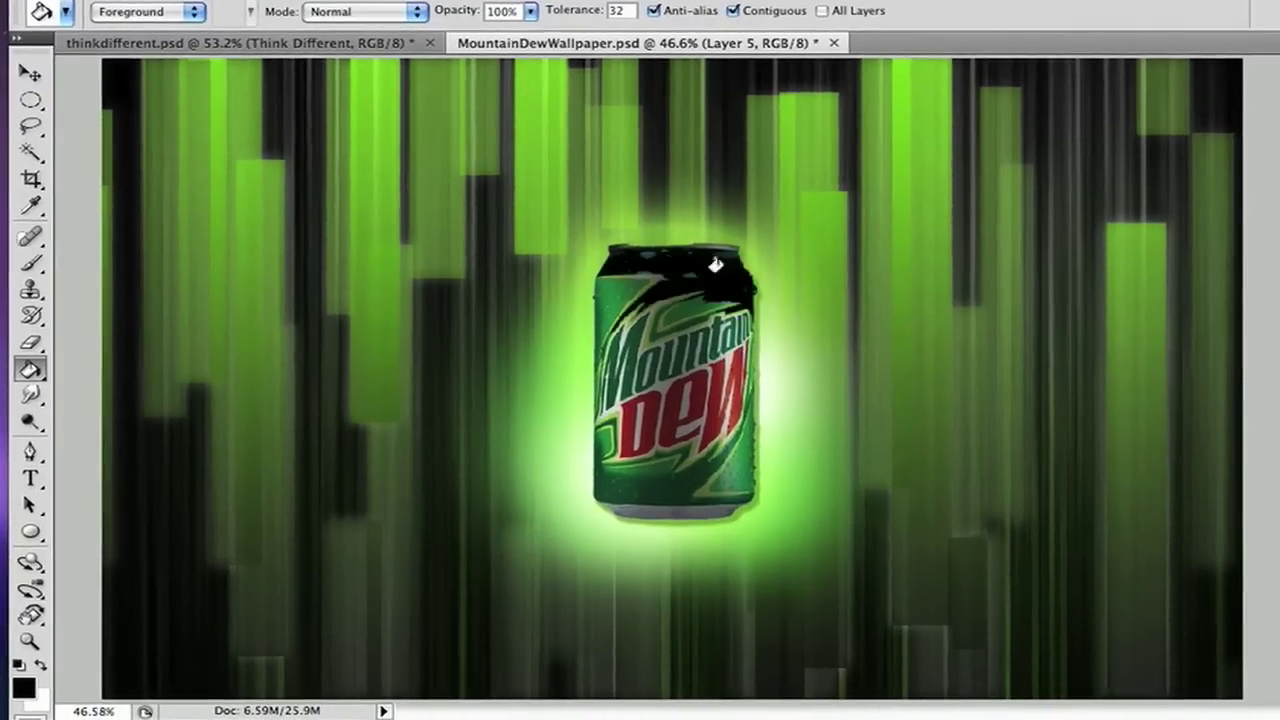
key("super+z")
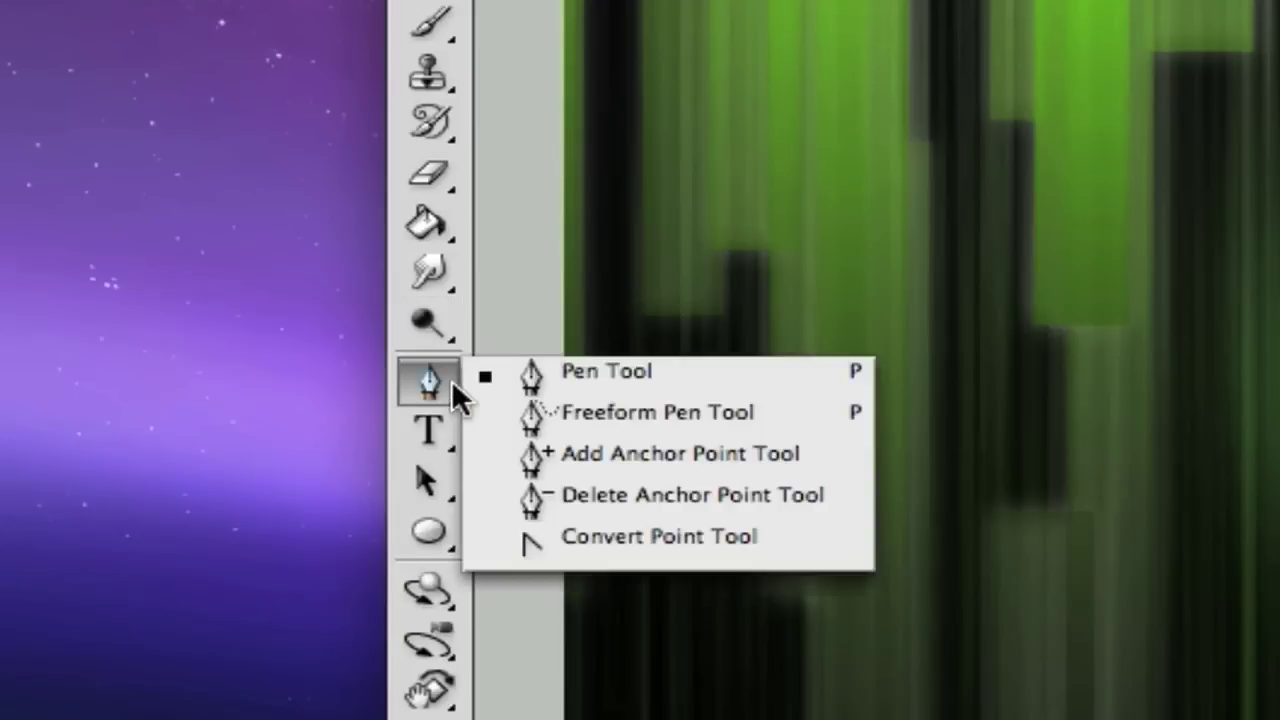
Step: View the Pen Tool variants and try placing a few curved anchor points over the striped background
left_click(449, 379)
left_click_drag(1188, 54, 1089, 243)
left_click_drag(1025, 345, 1244, 490)
left_click_drag(770, 584, 844, 408)
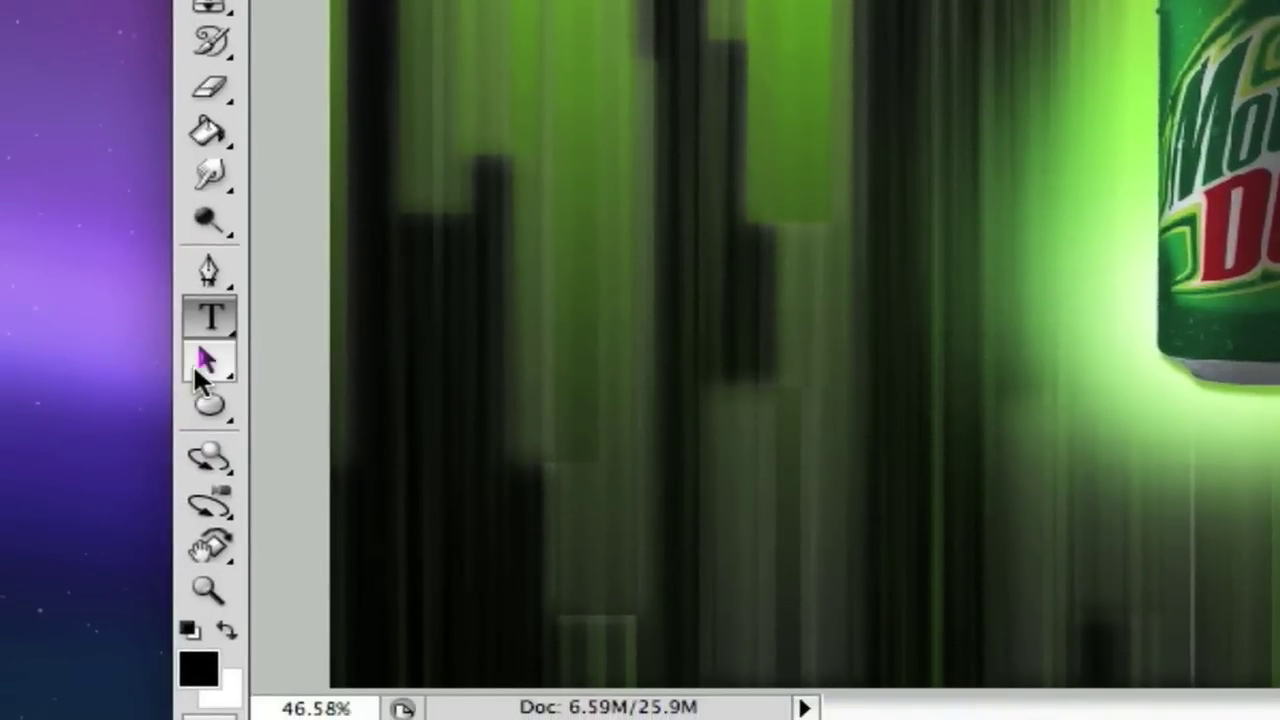
Step: View the path selection and shape tools, draw a large black ellipse over the can and undo it
left_click(196, 364)
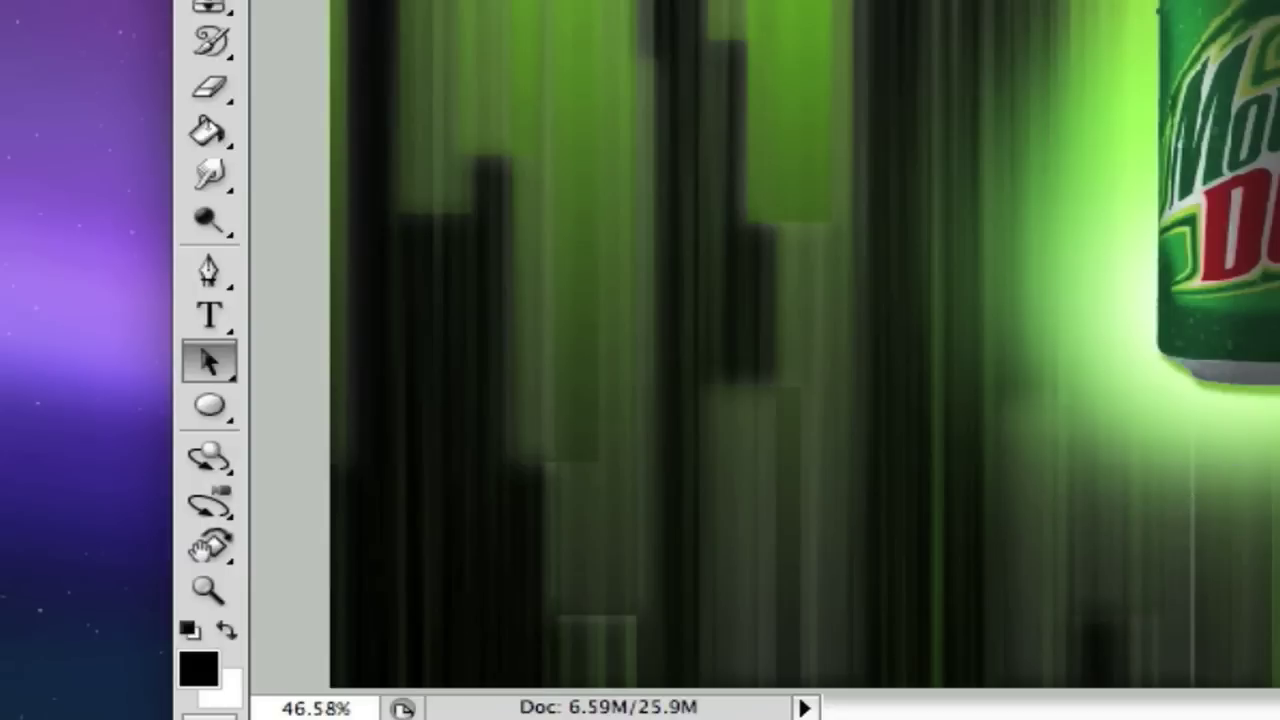
left_click(222, 408)
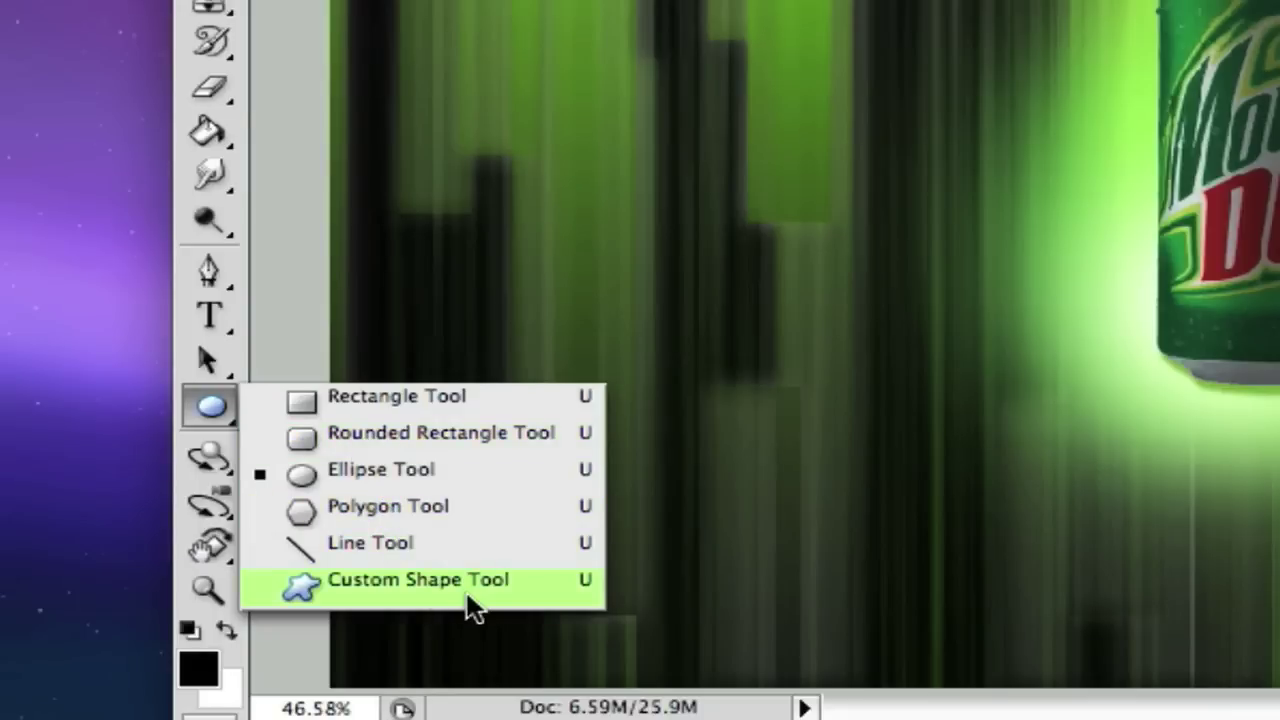
left_click(188, 402)
mouse_move(449, 156)
left_mouse_down()
mouse_move(1103, 234)
mouse_move(1203, 566)
mouse_move(1276, 509)
mouse_move(1252, 495)
left_mouse_up()
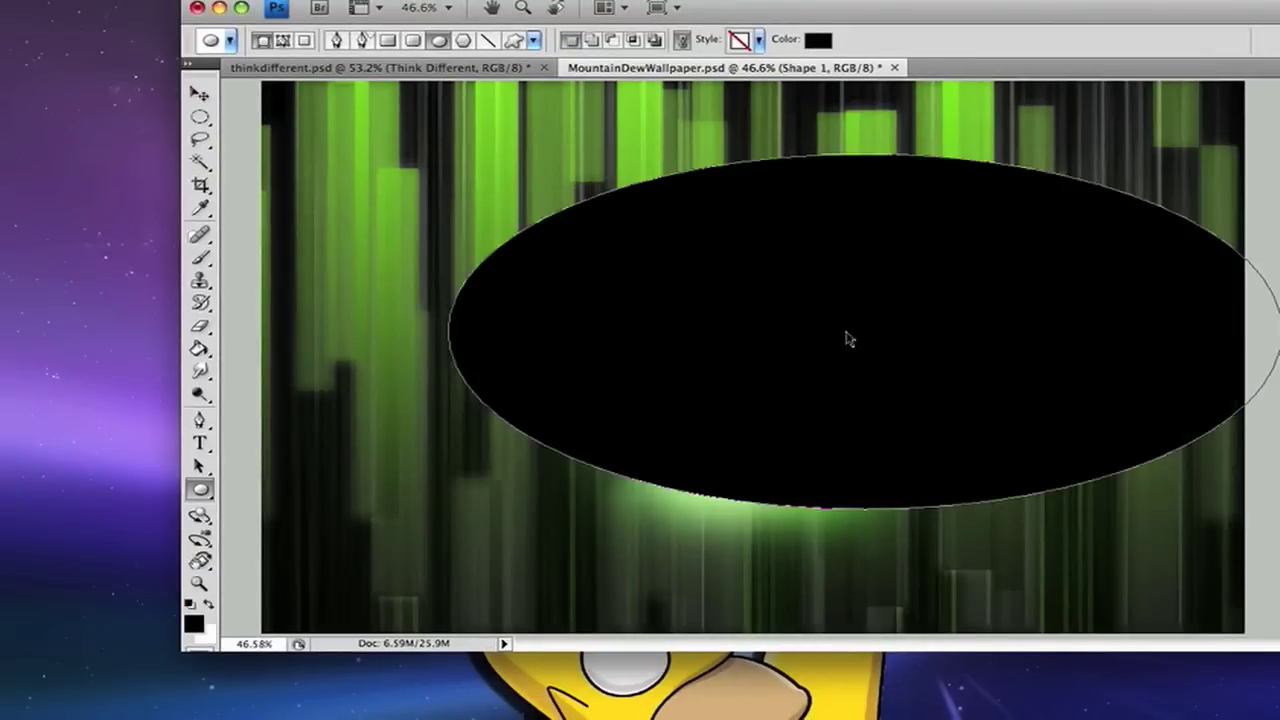
key("super+z")
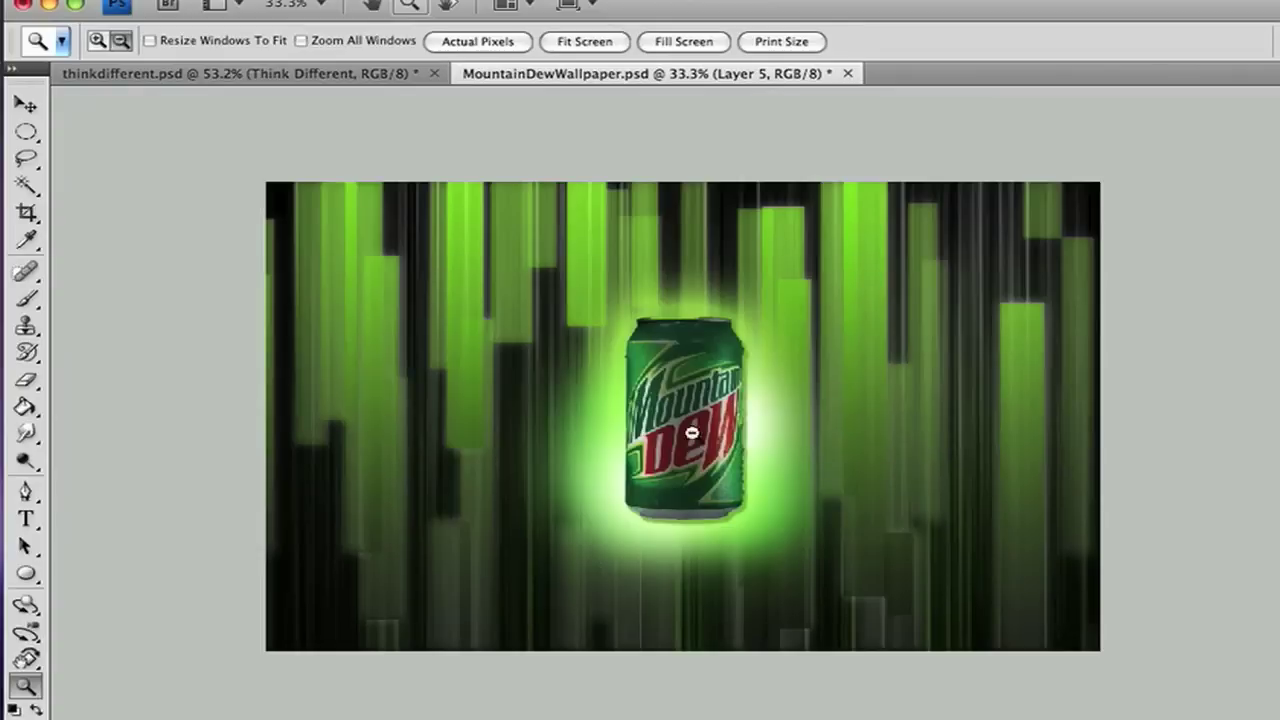
Step: Zoom in and out on the can repeatedly, alternating the Zoom Tool's zoom-in and zoom-out modes
left_click(97, 41)
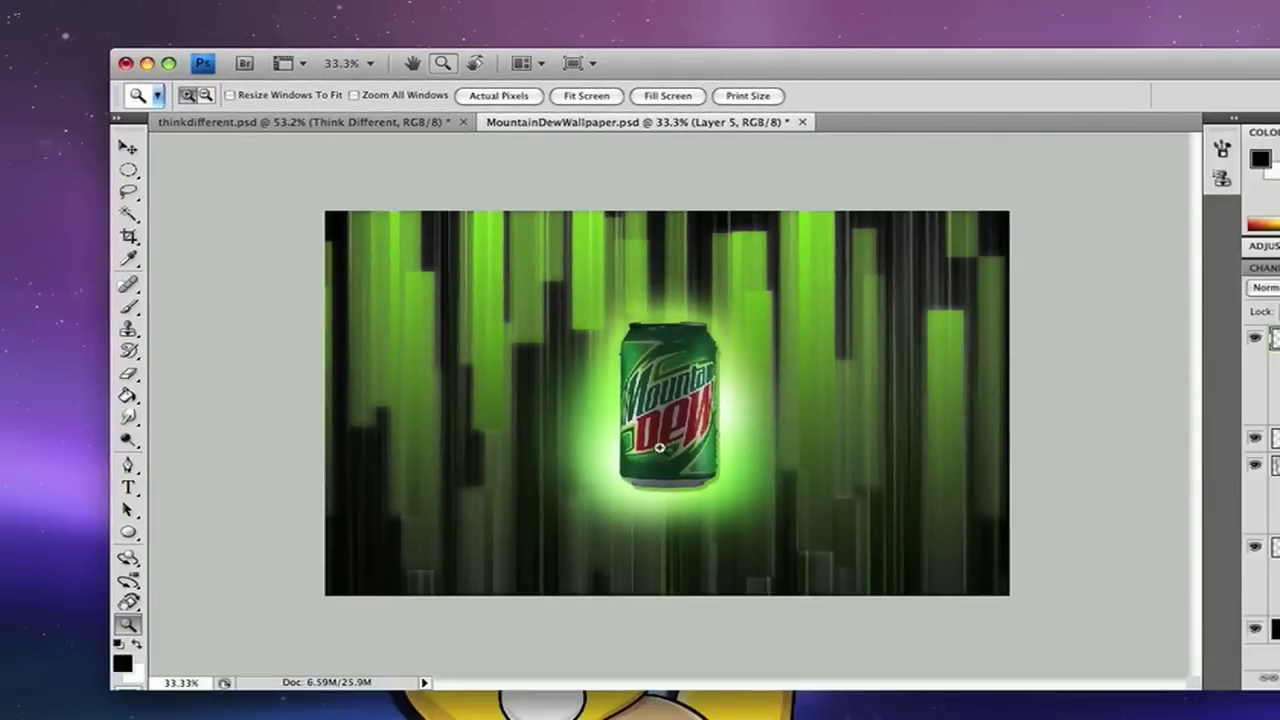
left_click(659, 447)
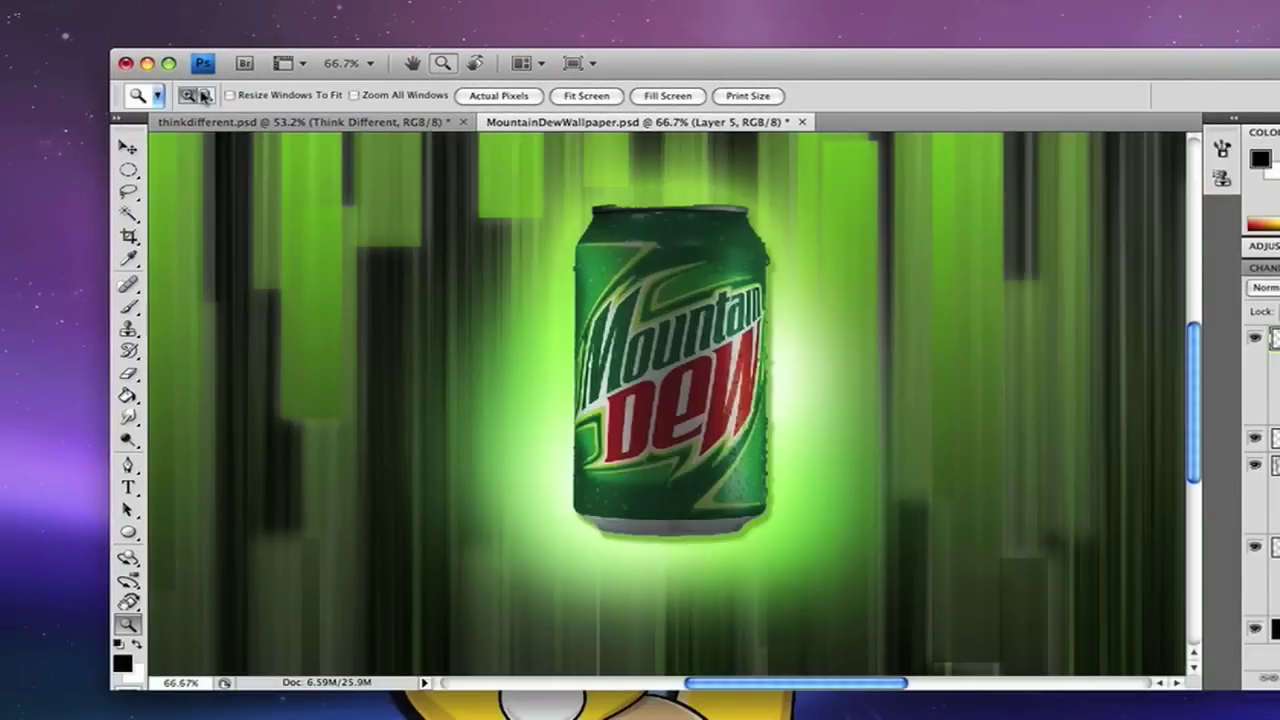
left_click(692, 450, "alt")
left_click(595, 452, "alt")
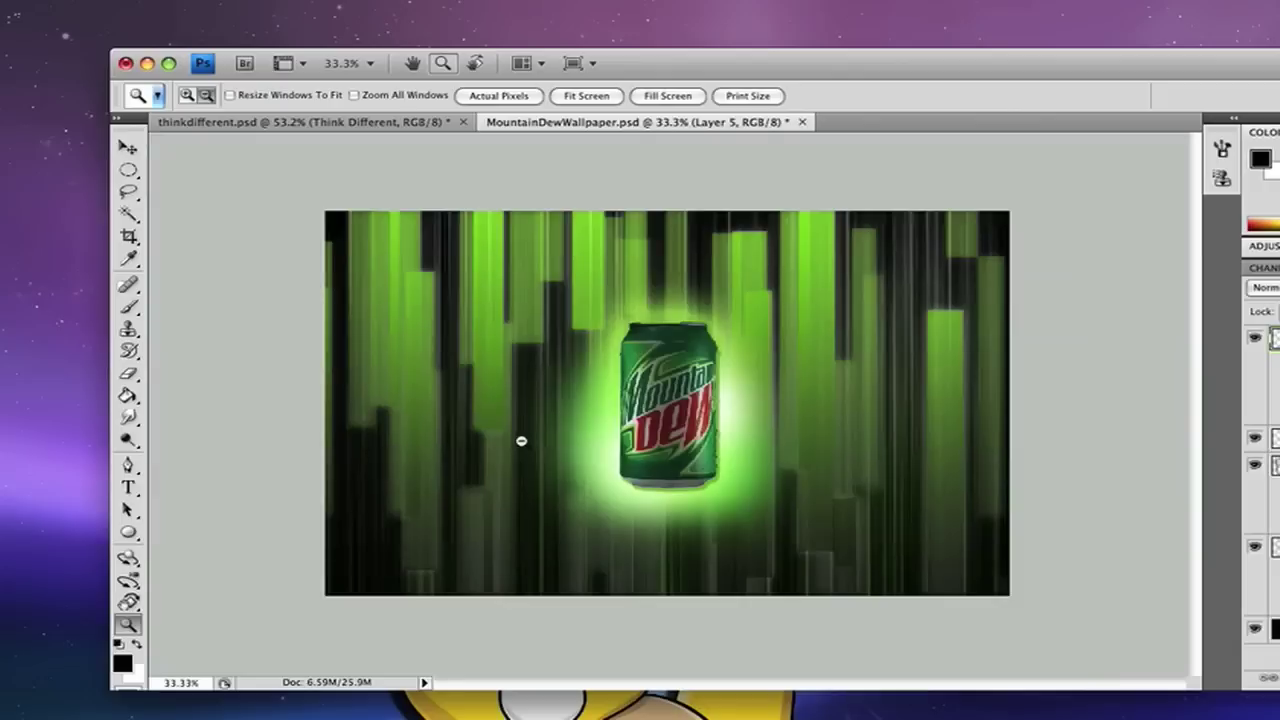
left_click(187, 95)
left_click(648, 403)
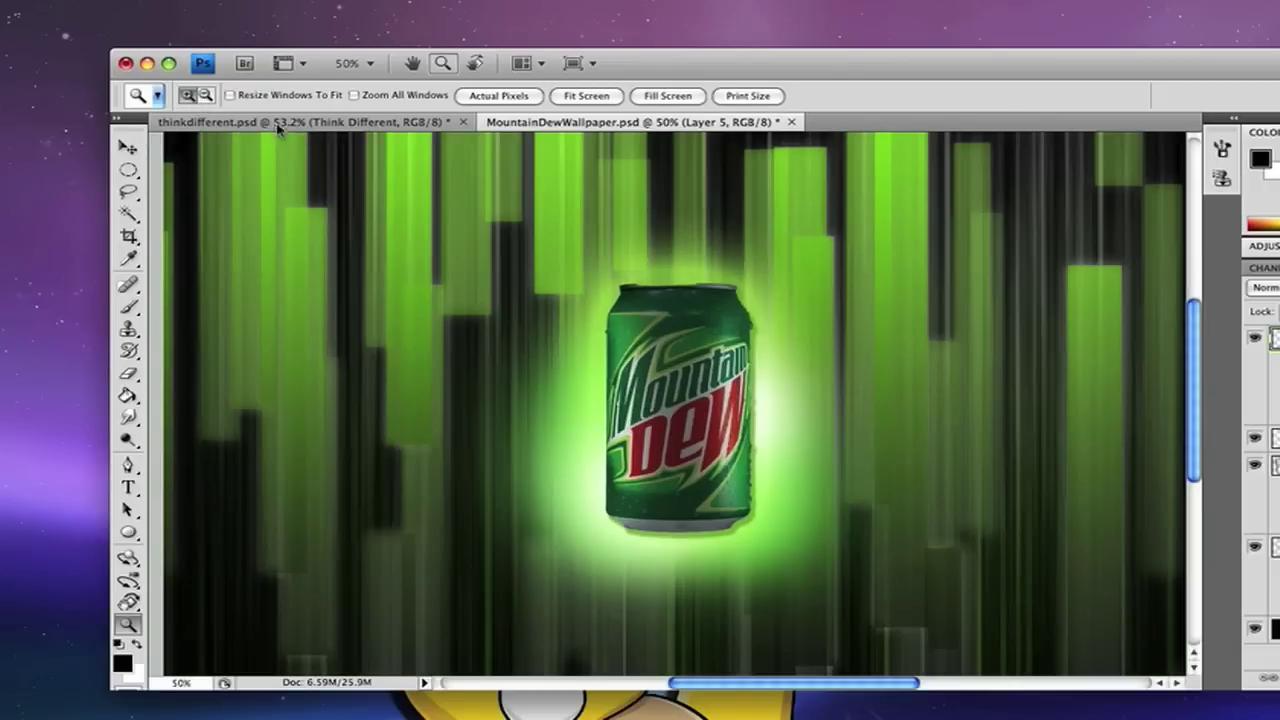
left_click(205, 95)
left_click(649, 394)
left_click(676, 435, "alt")
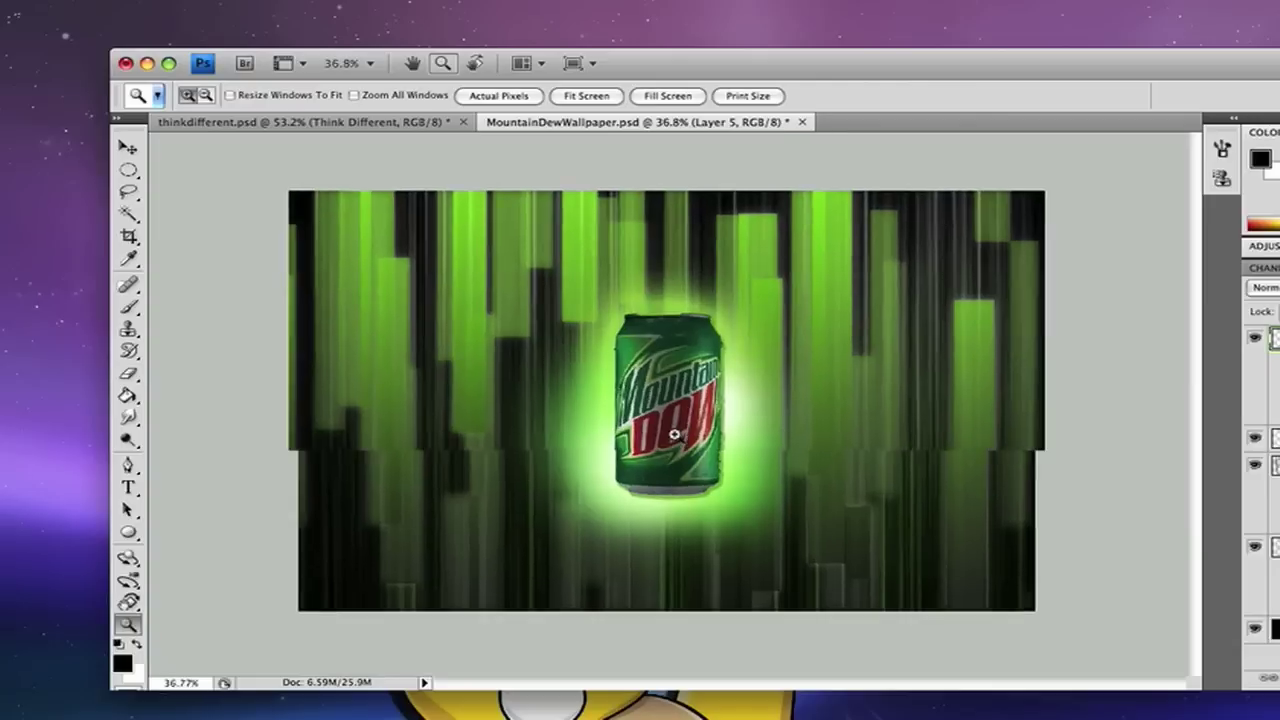
Step: Switch to the Move Tool, deselect all layers and shift the application window slightly
left_click(128, 147)
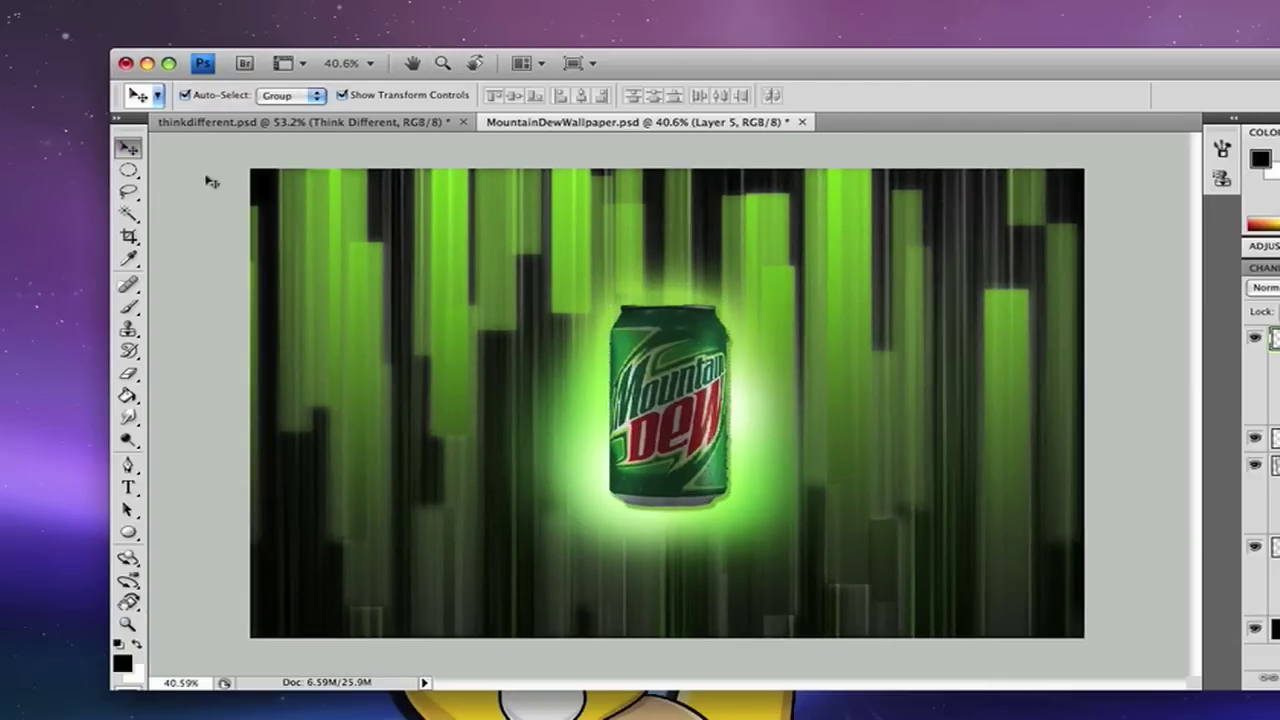
left_click(208, 180)
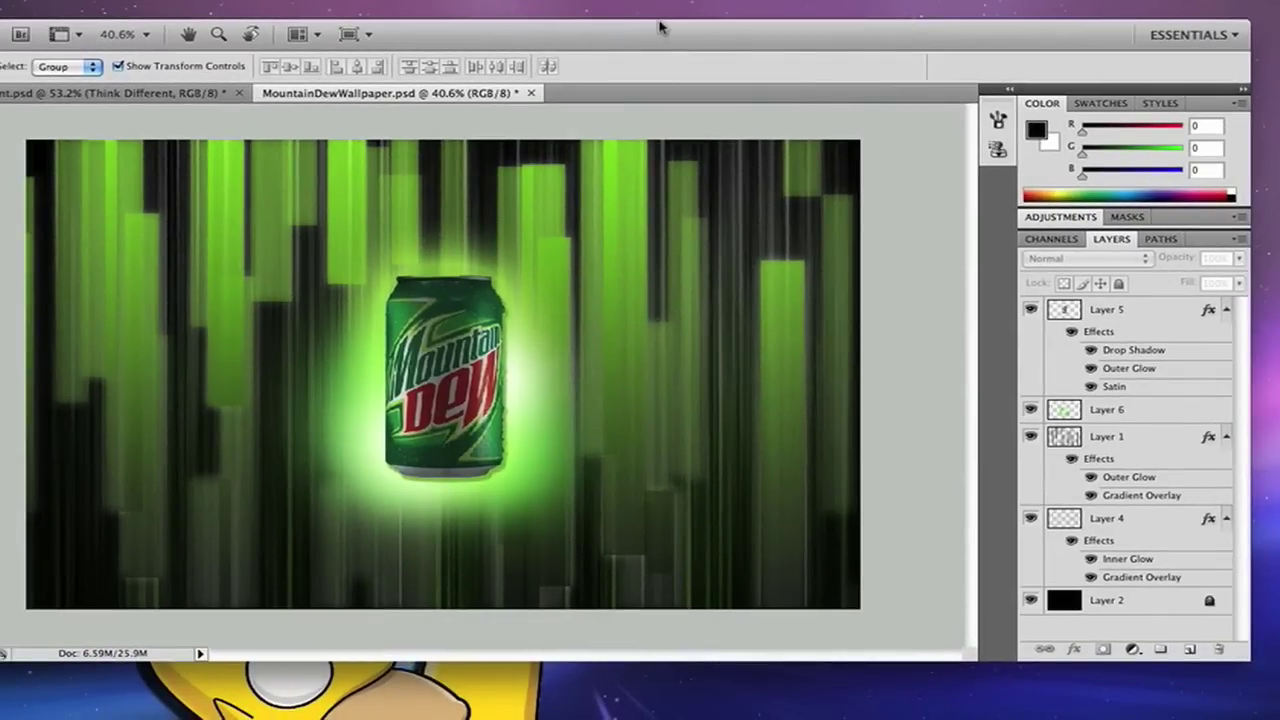
left_click_drag(659, 28, 652, 28)
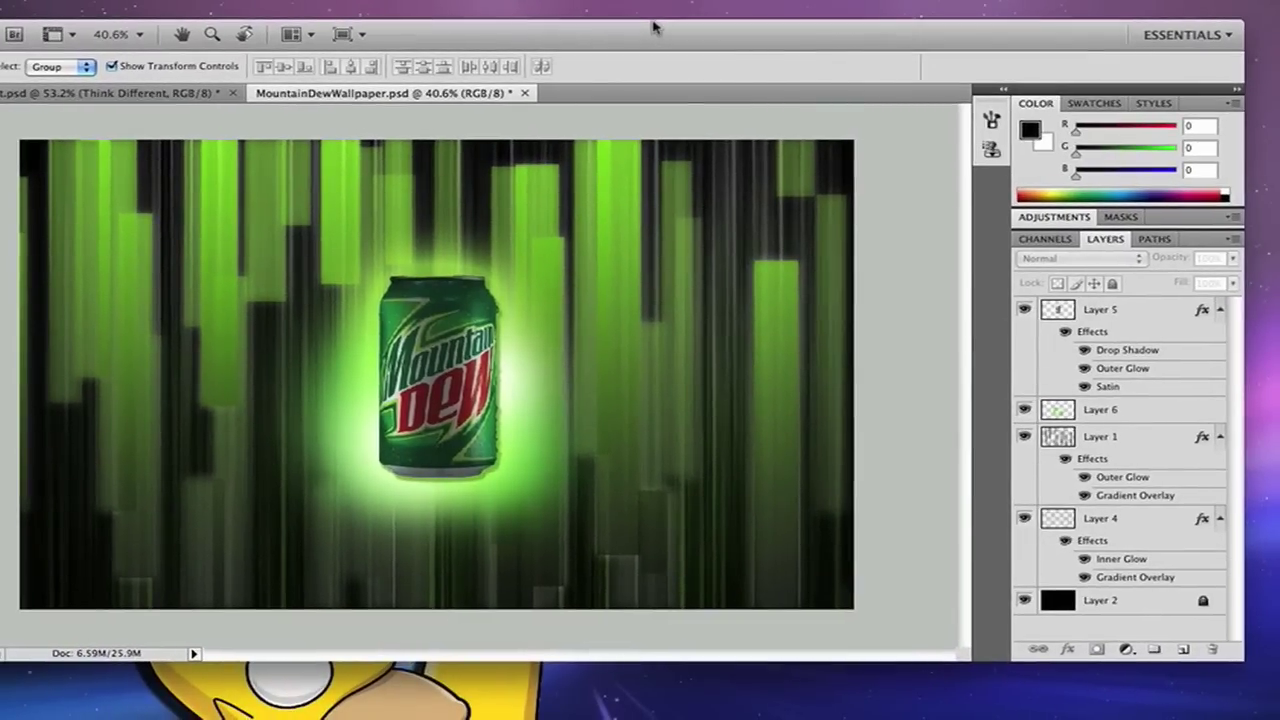